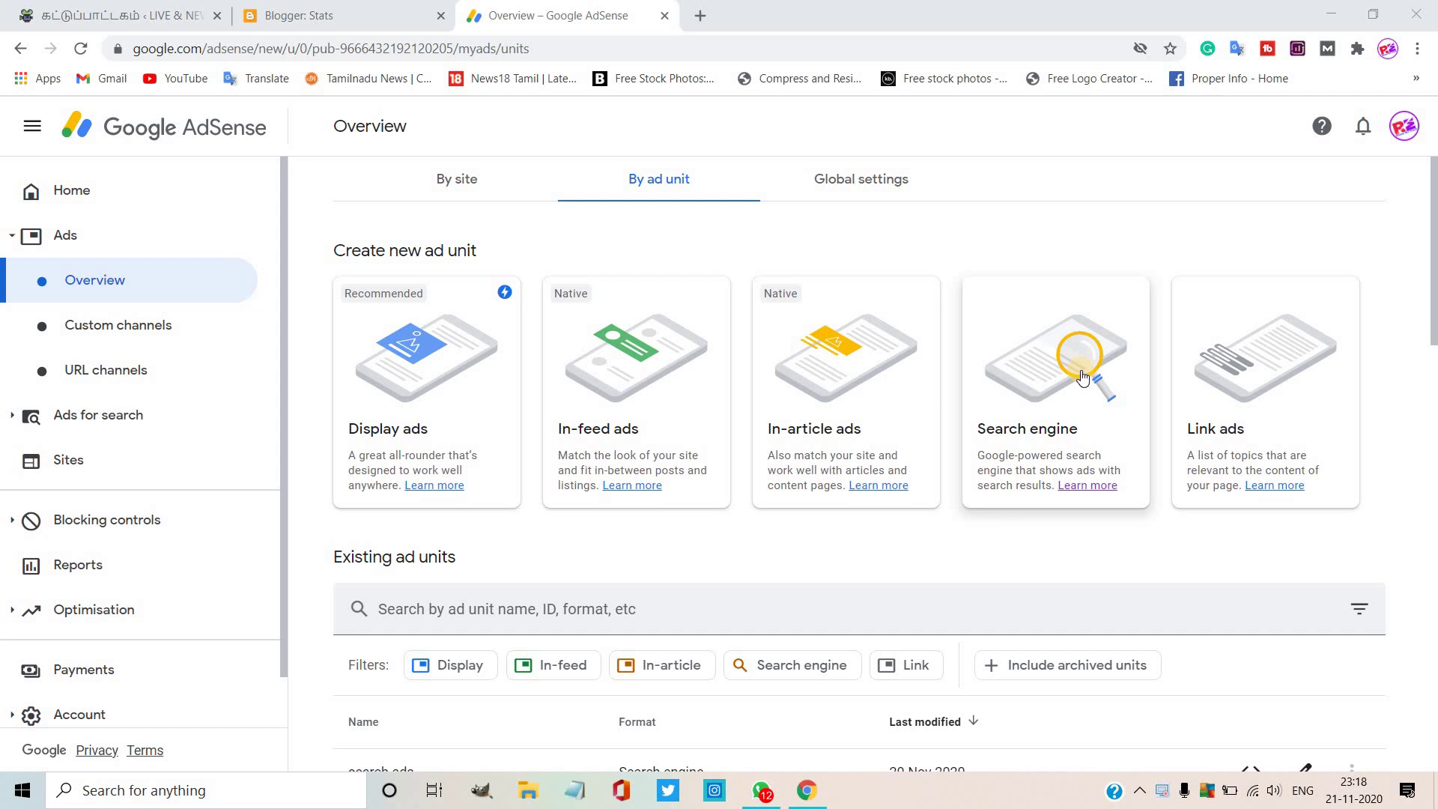
Step: Open the live ROCKER MIX TEACH blog from Blogger and select the Google search box in its sidebar
click(279, 13)
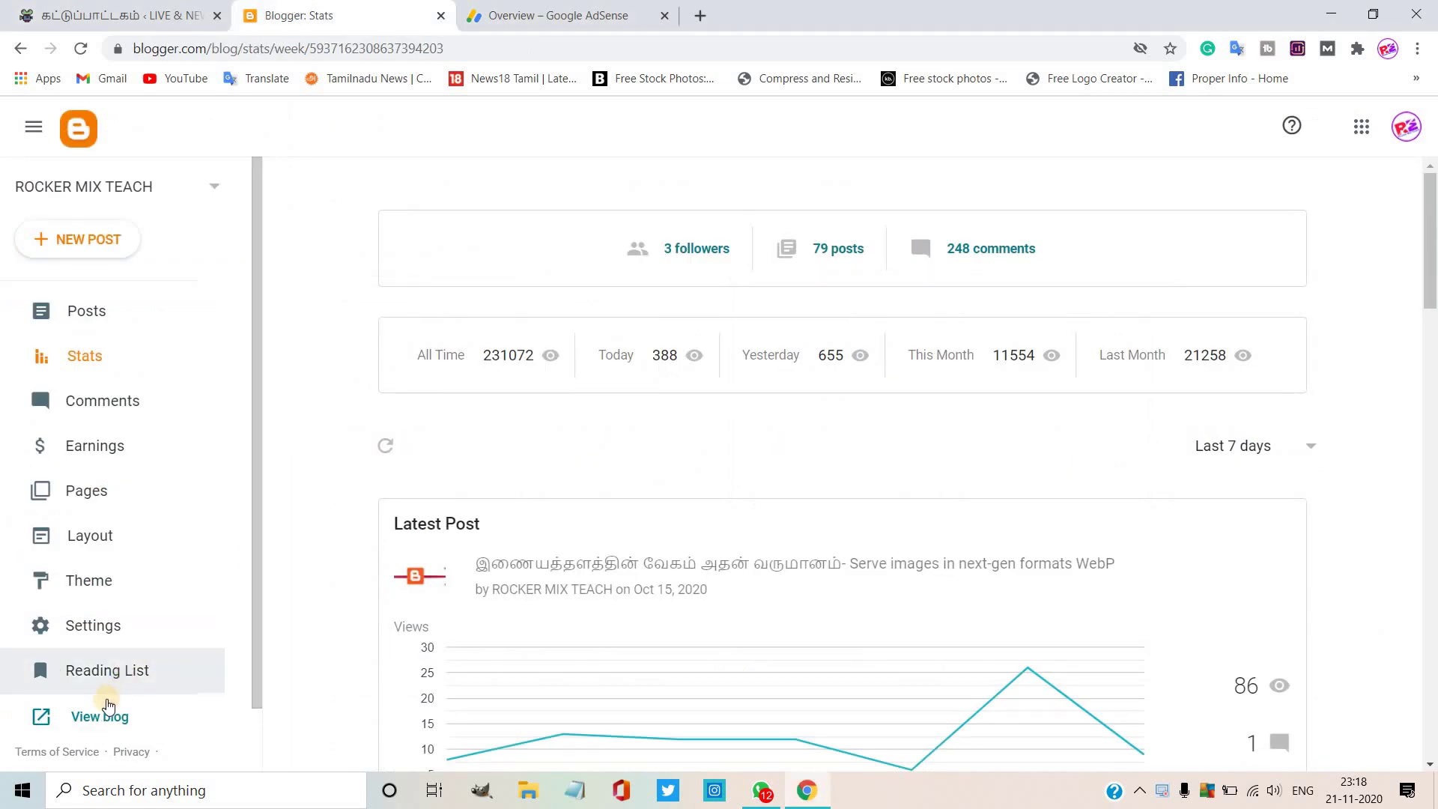
click(101, 716)
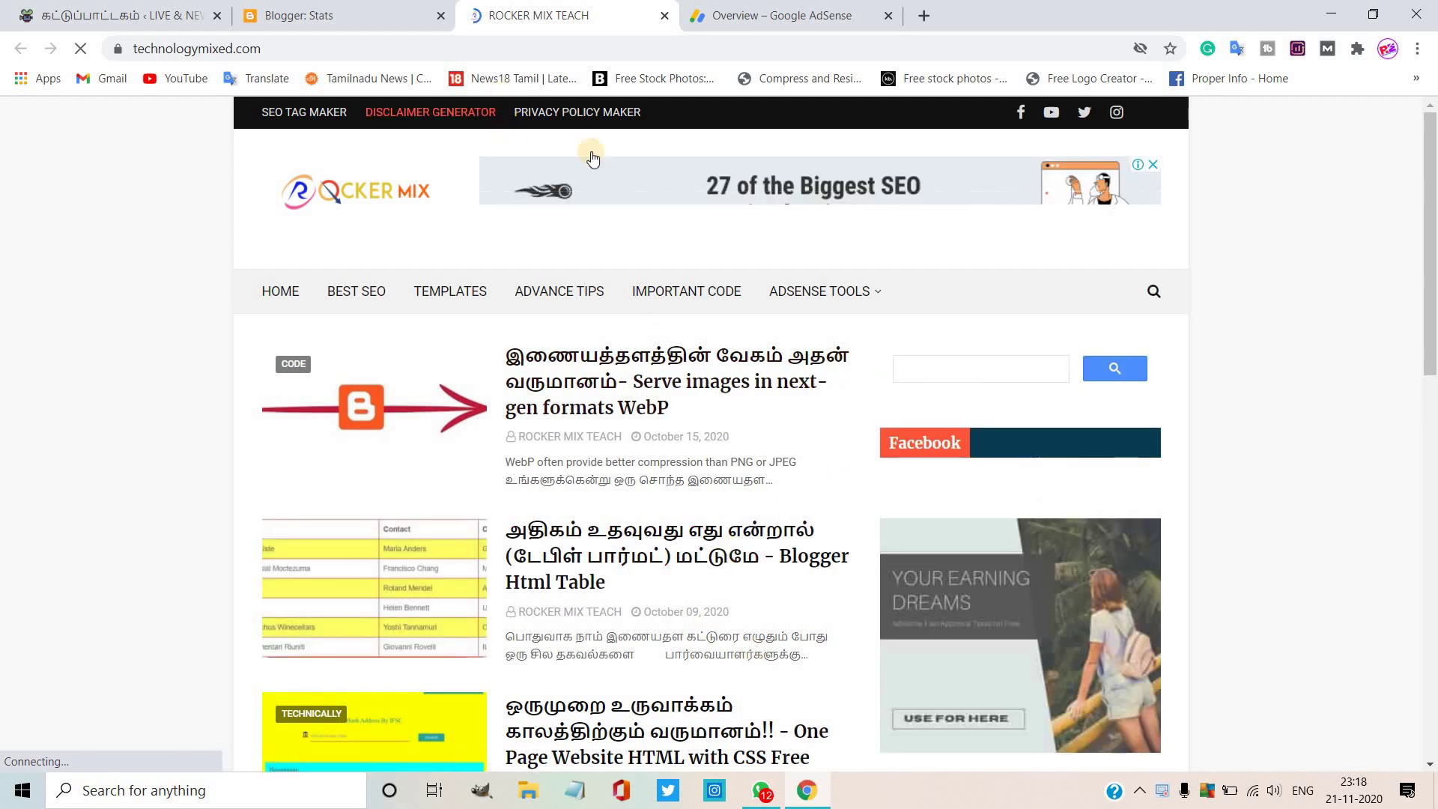
click(957, 378)
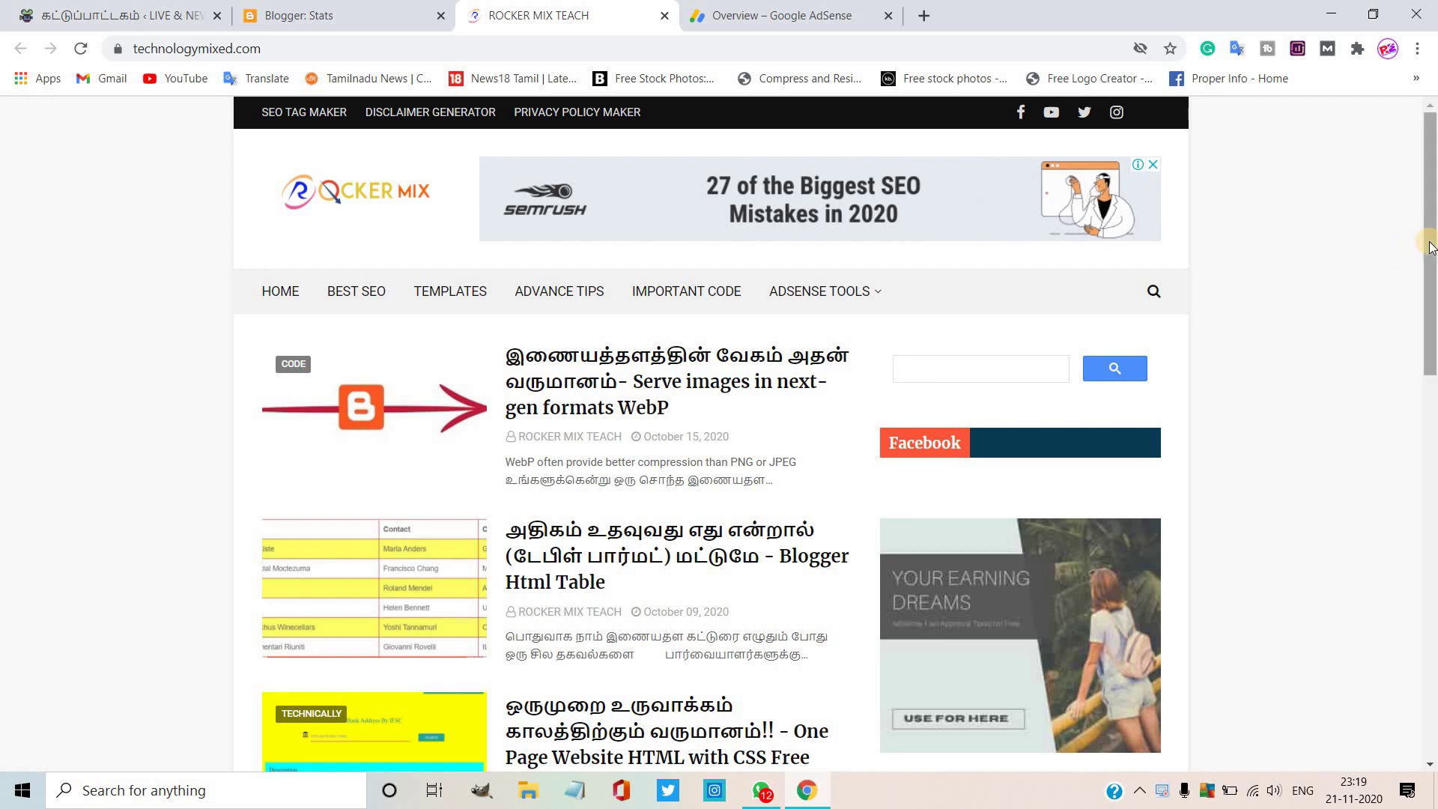
Step: Examine the blog page, comparing its "Search This Blog" widget with the Google-powered search box in the sidebar
drag(1428, 241, 1426, 453)
scroll(1427, 453, down, 8)
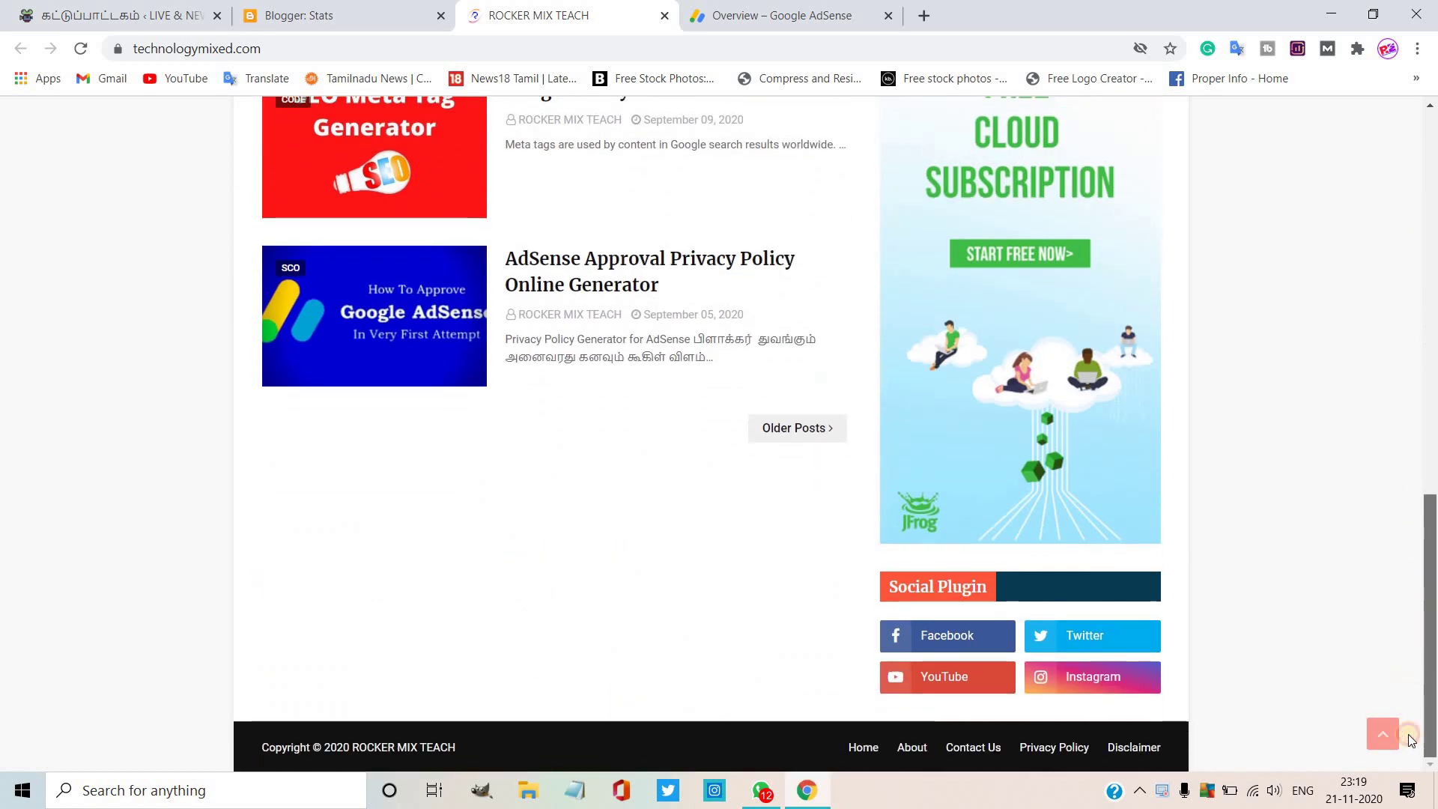
scroll(1386, 564, up, 4)
scroll(1383, 457, up, 3)
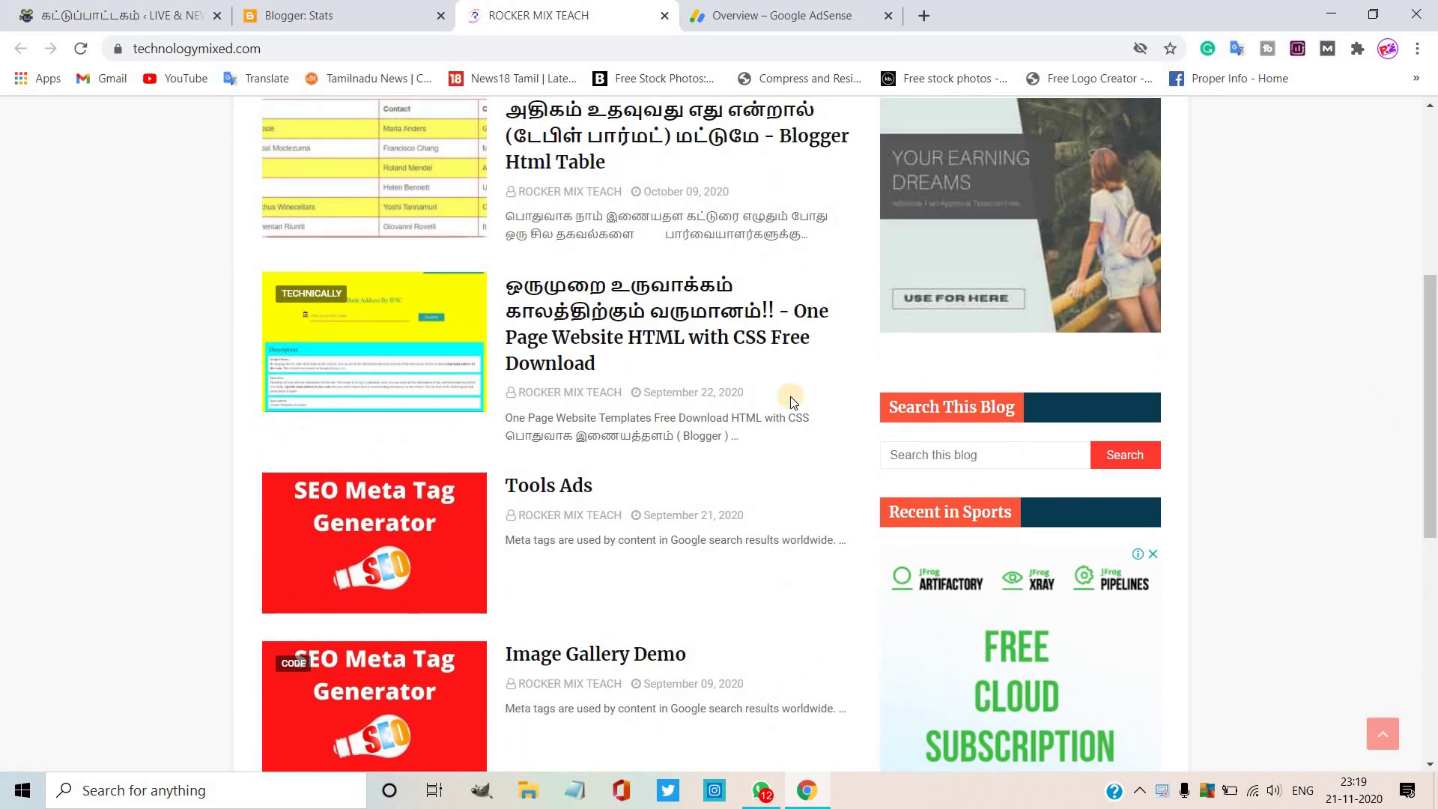
click(894, 458)
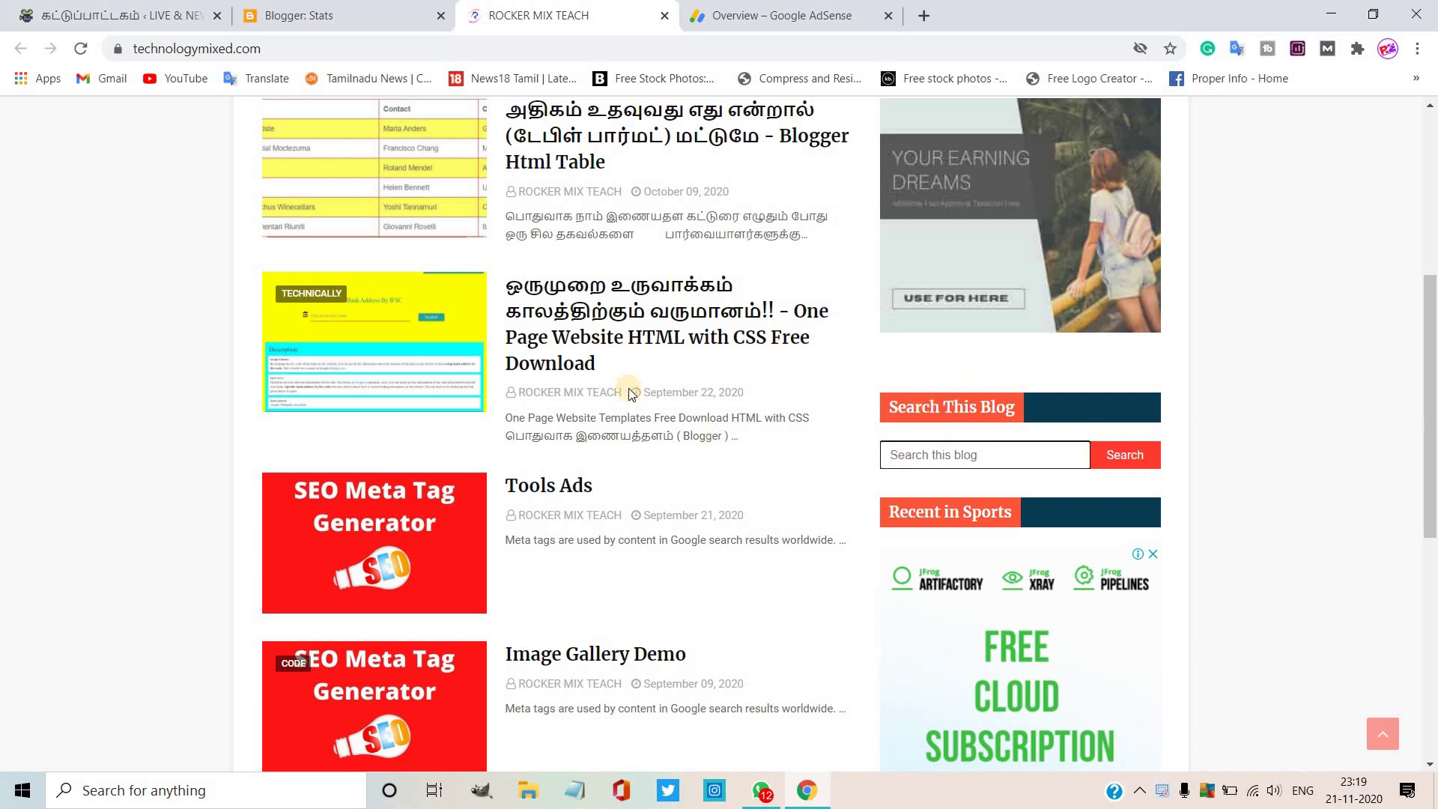
scroll(1401, 292, up, 5)
scroll(1395, 252, up, 1)
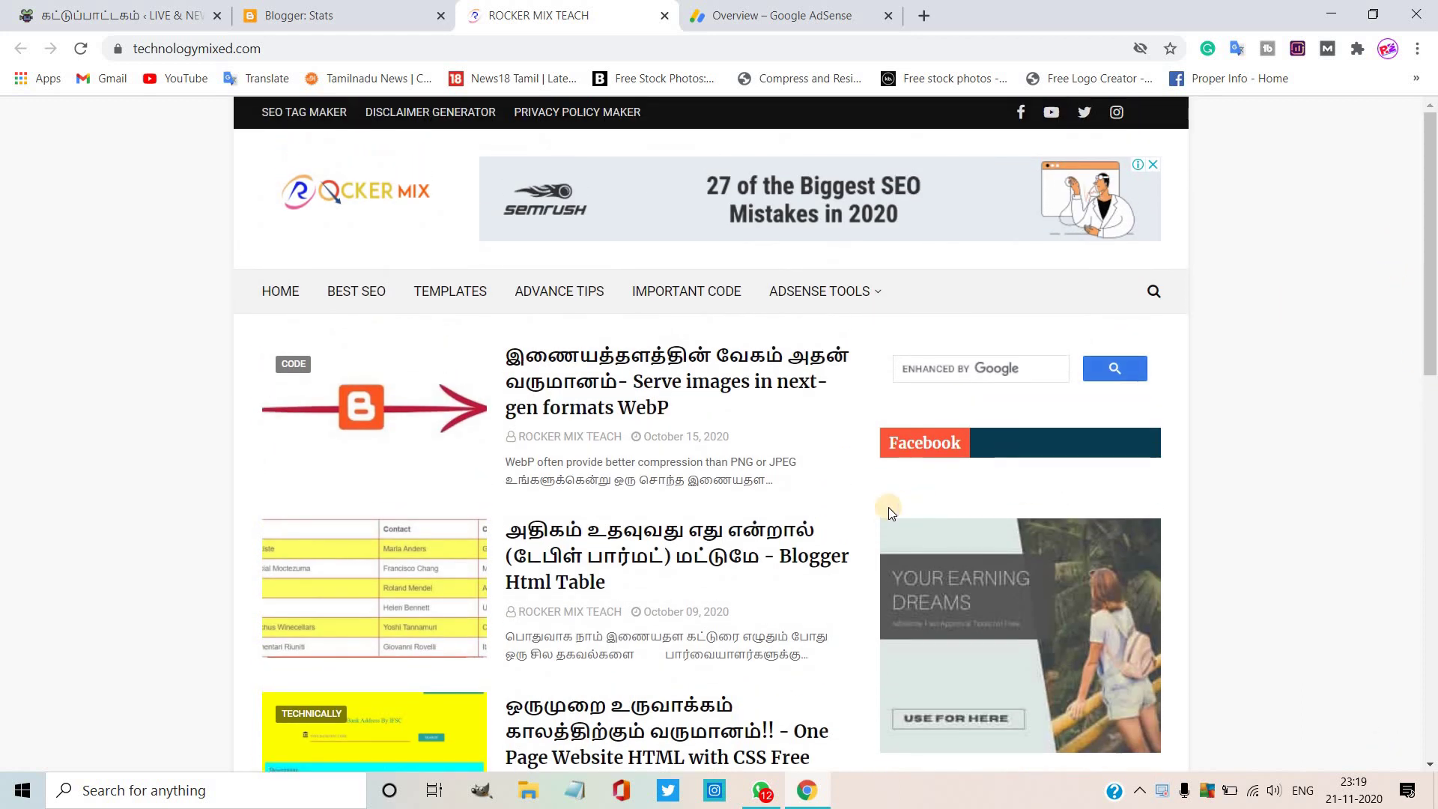
click(929, 365)
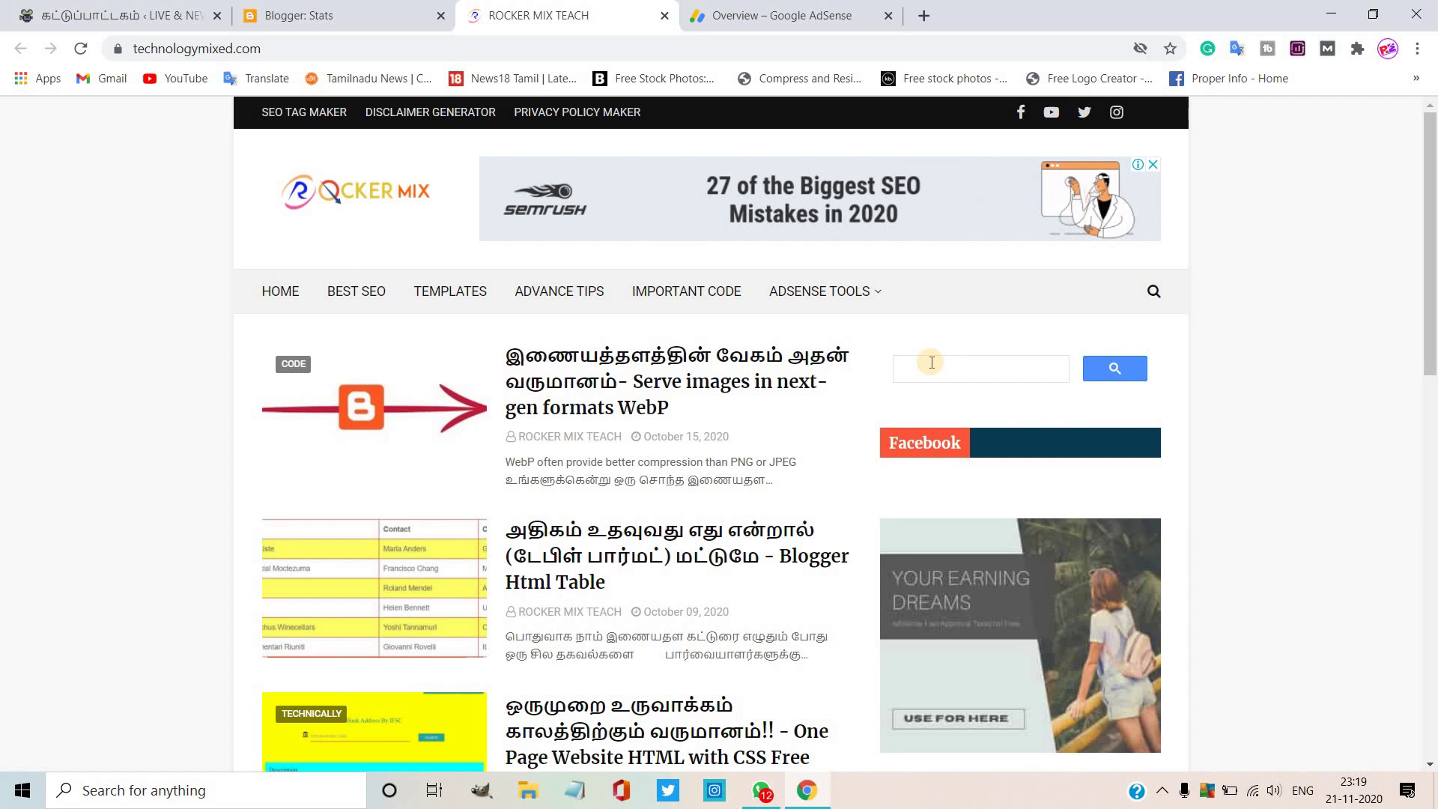
click(865, 250)
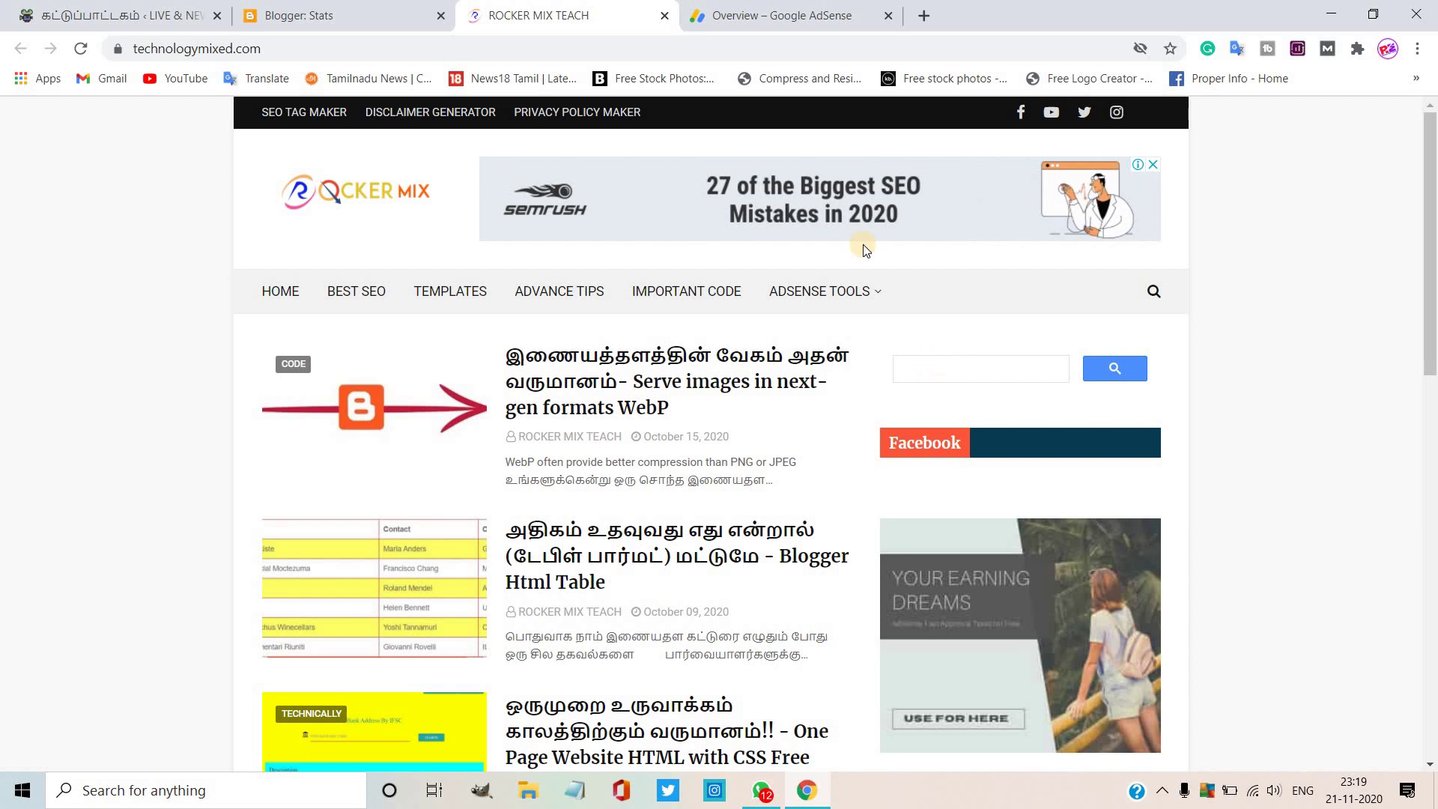
Step: Open google.com in a new tab, search for "hosting" and look through the ads and organic results
click(923, 15)
text(google.com)
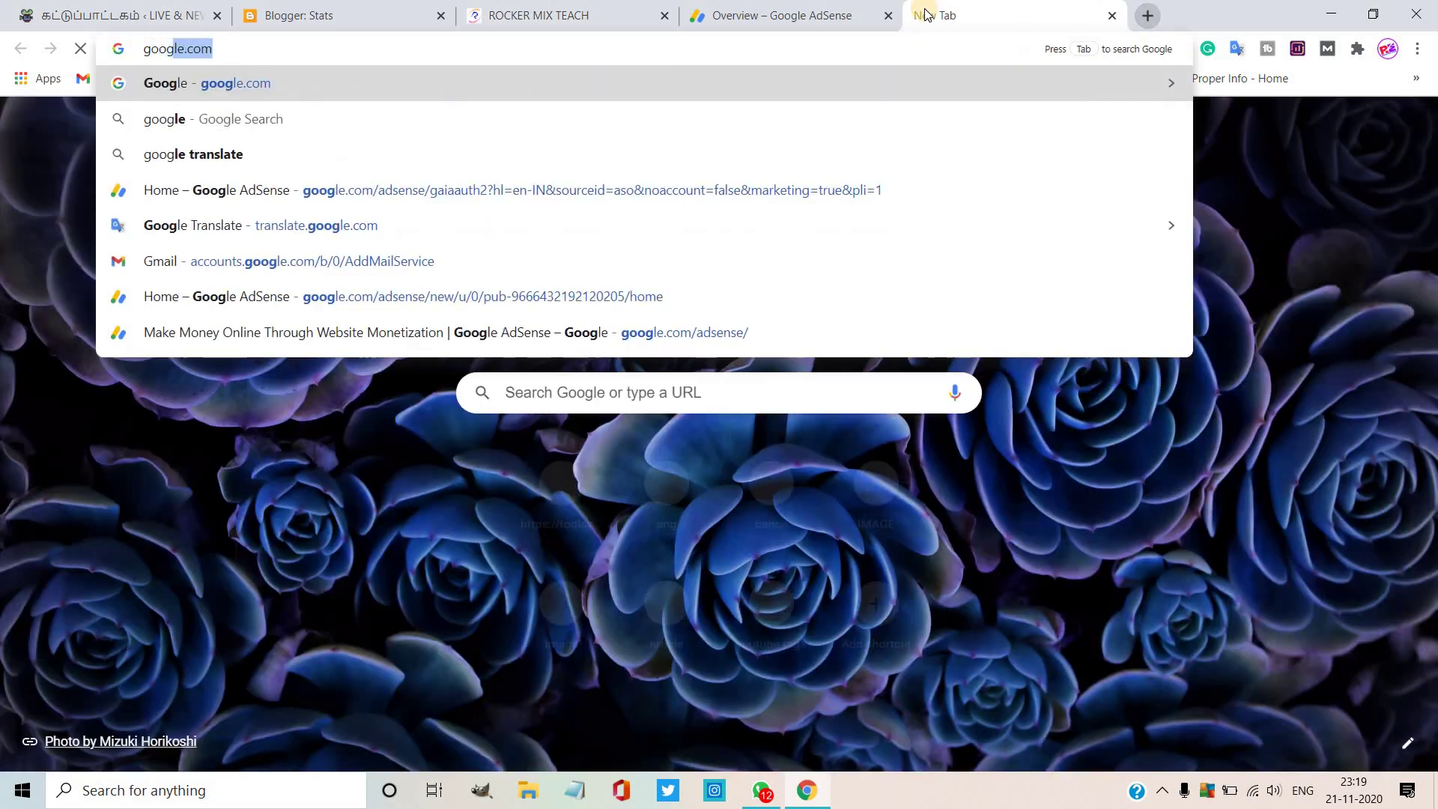
key(Return)
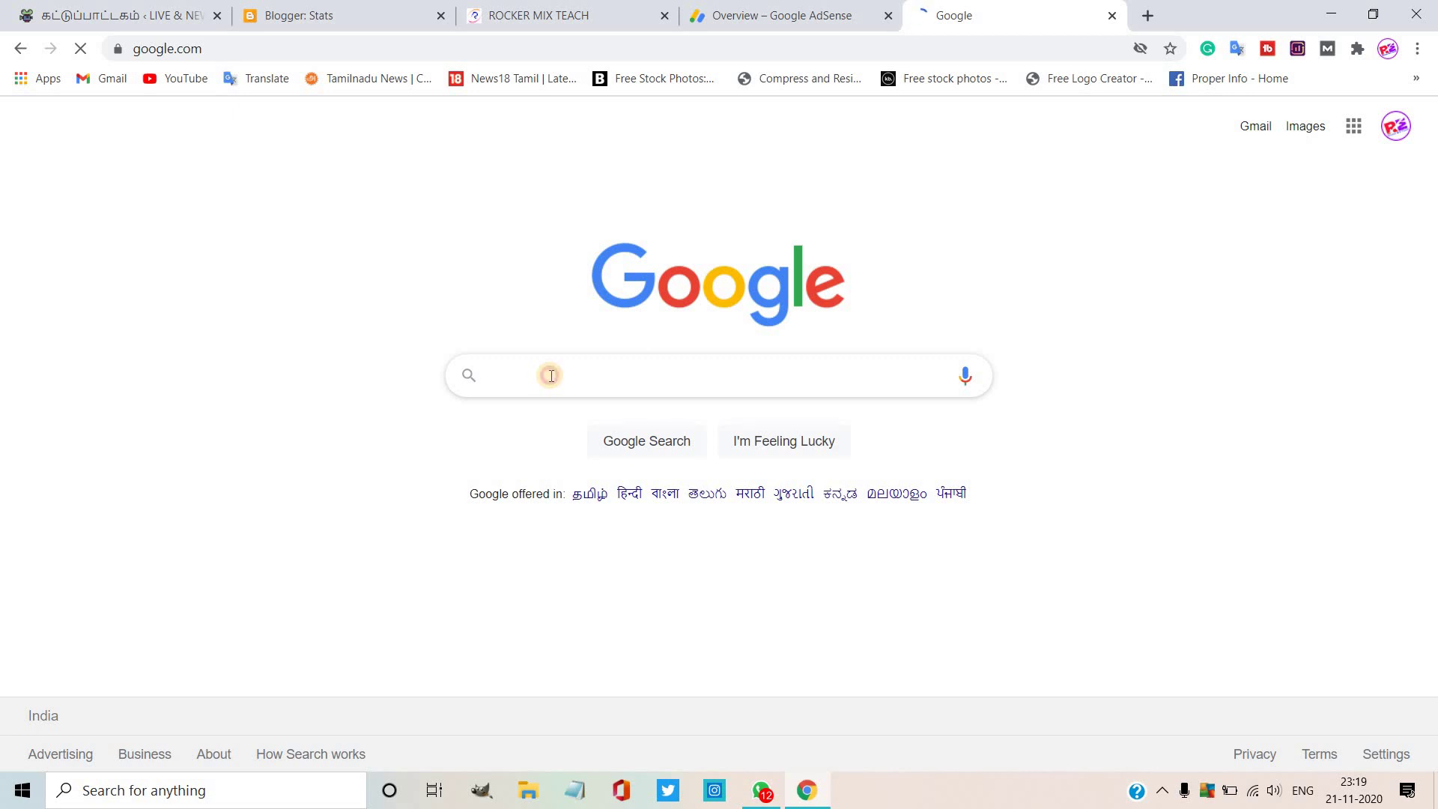
click(550, 375)
text(host)
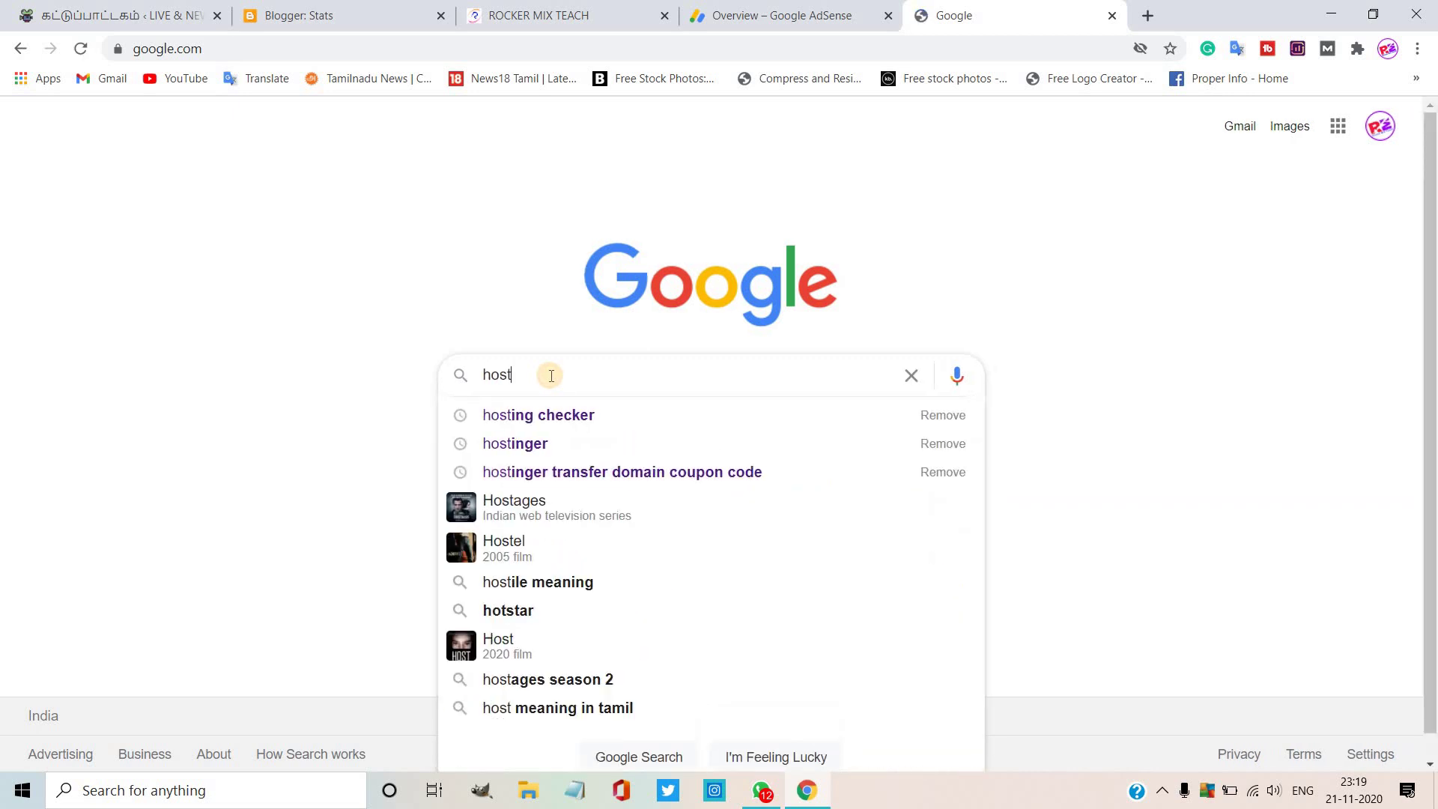
text(ing)
key(Return)
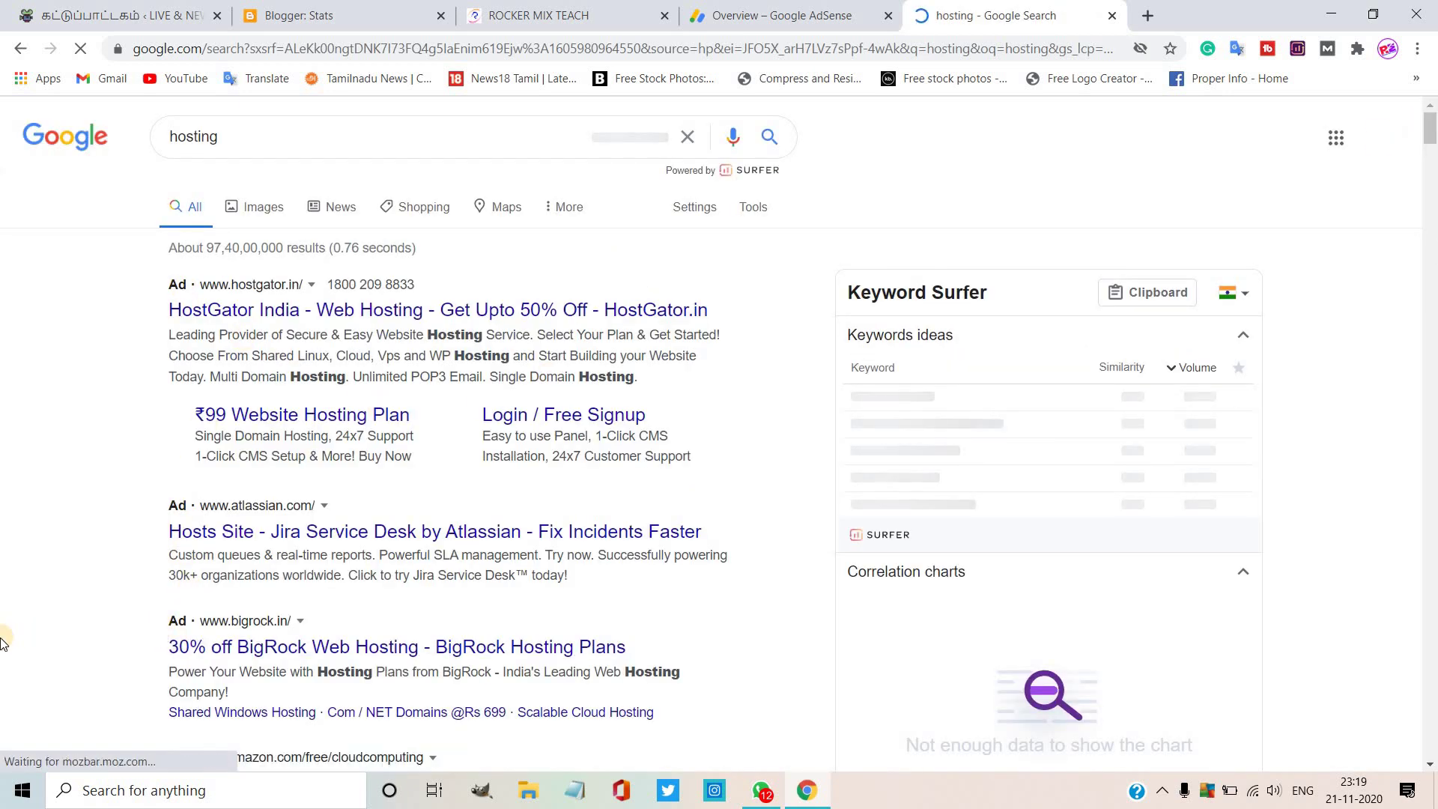
scroll(1, 640, down, 7)
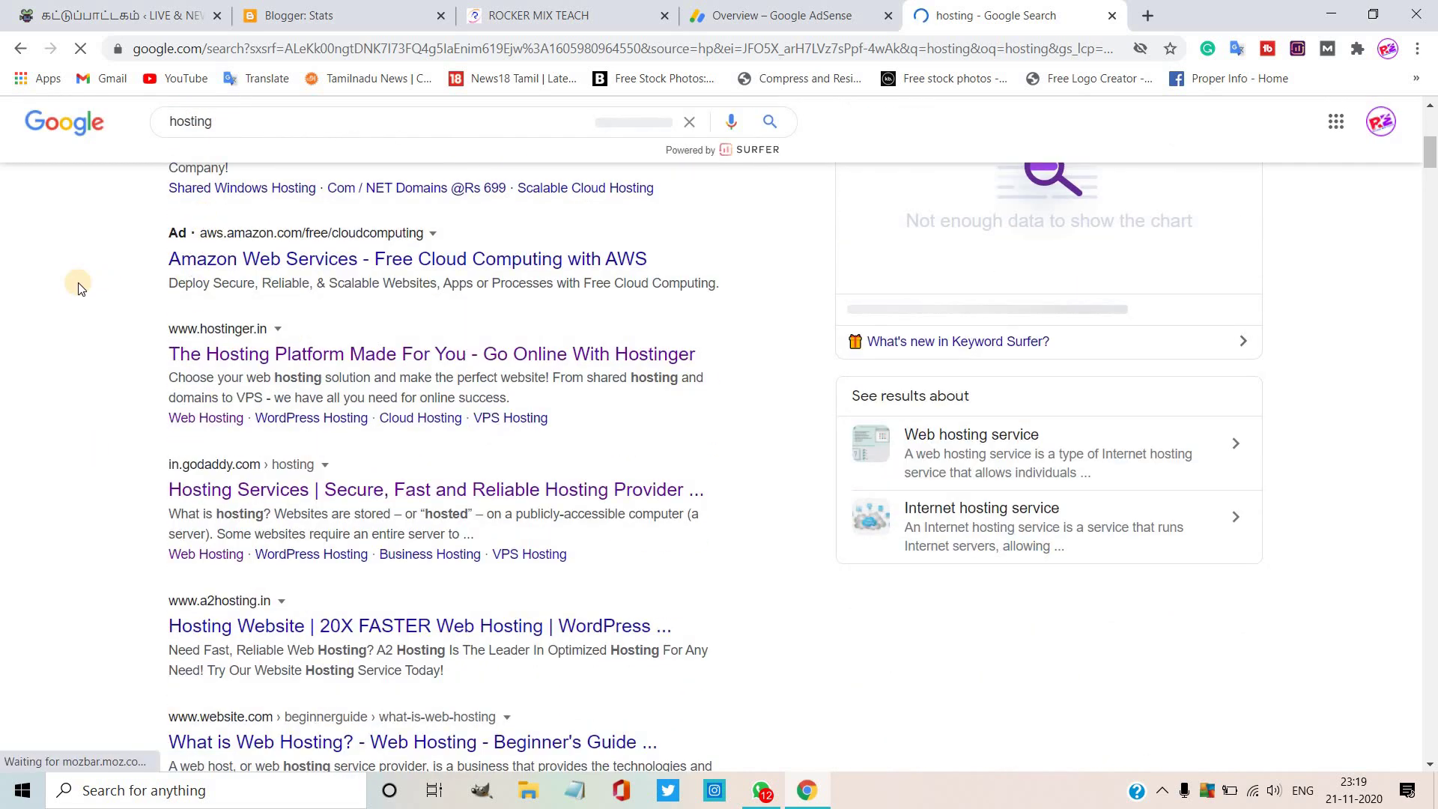
scroll(81, 288, up, 7)
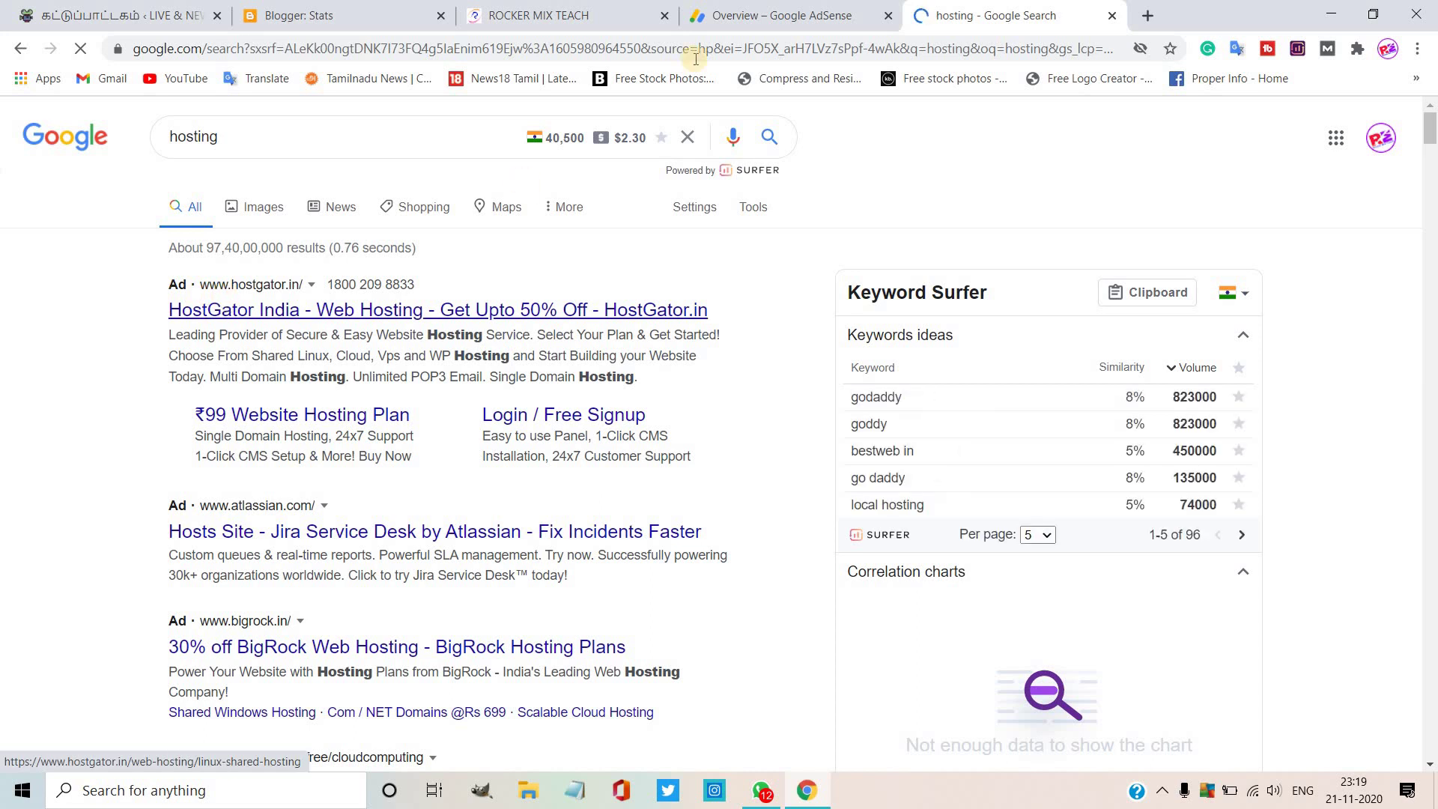
Step: Return to the blog and search for "hosting" with the Google-powered search box in its sidebar
click(617, 15)
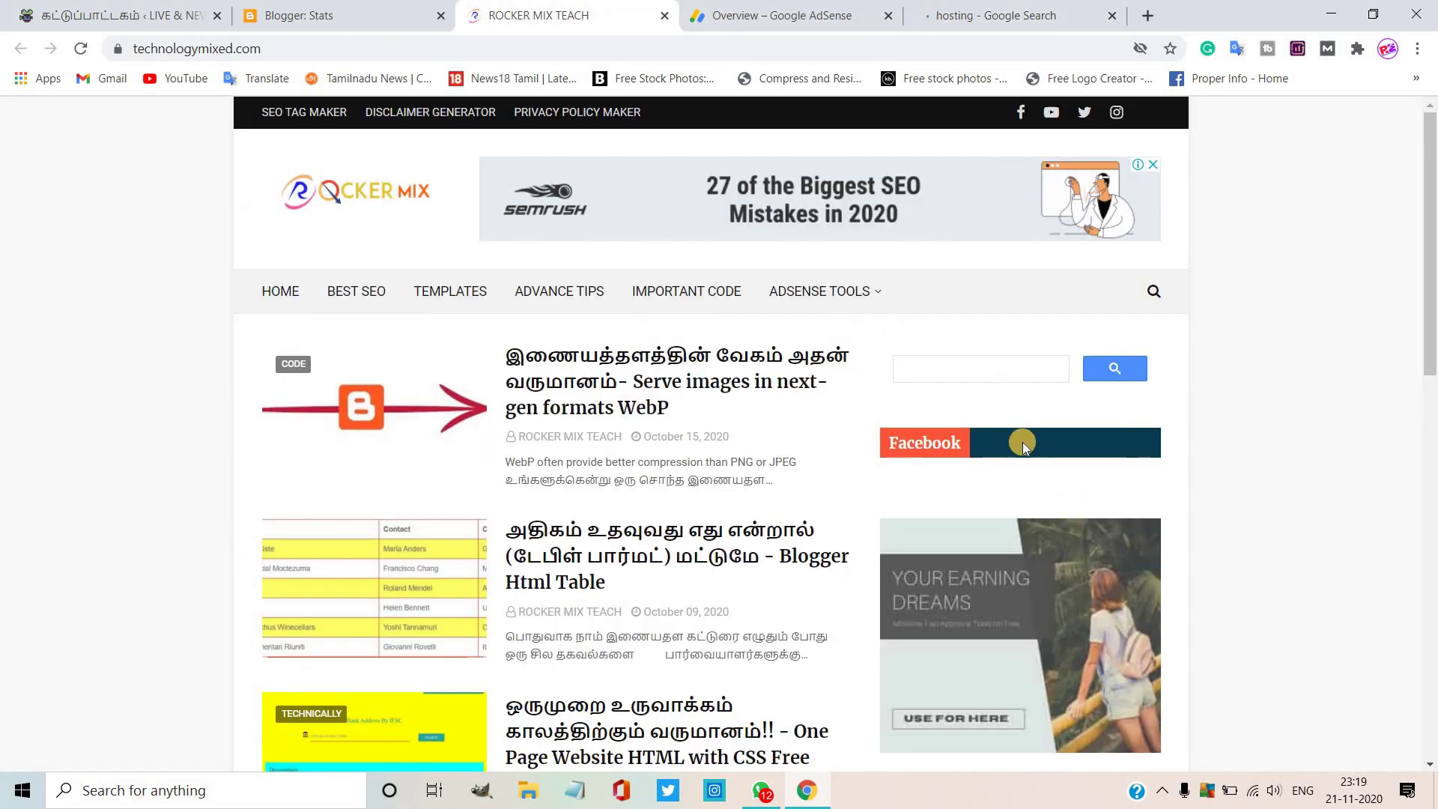
click(978, 364)
text(hosting)
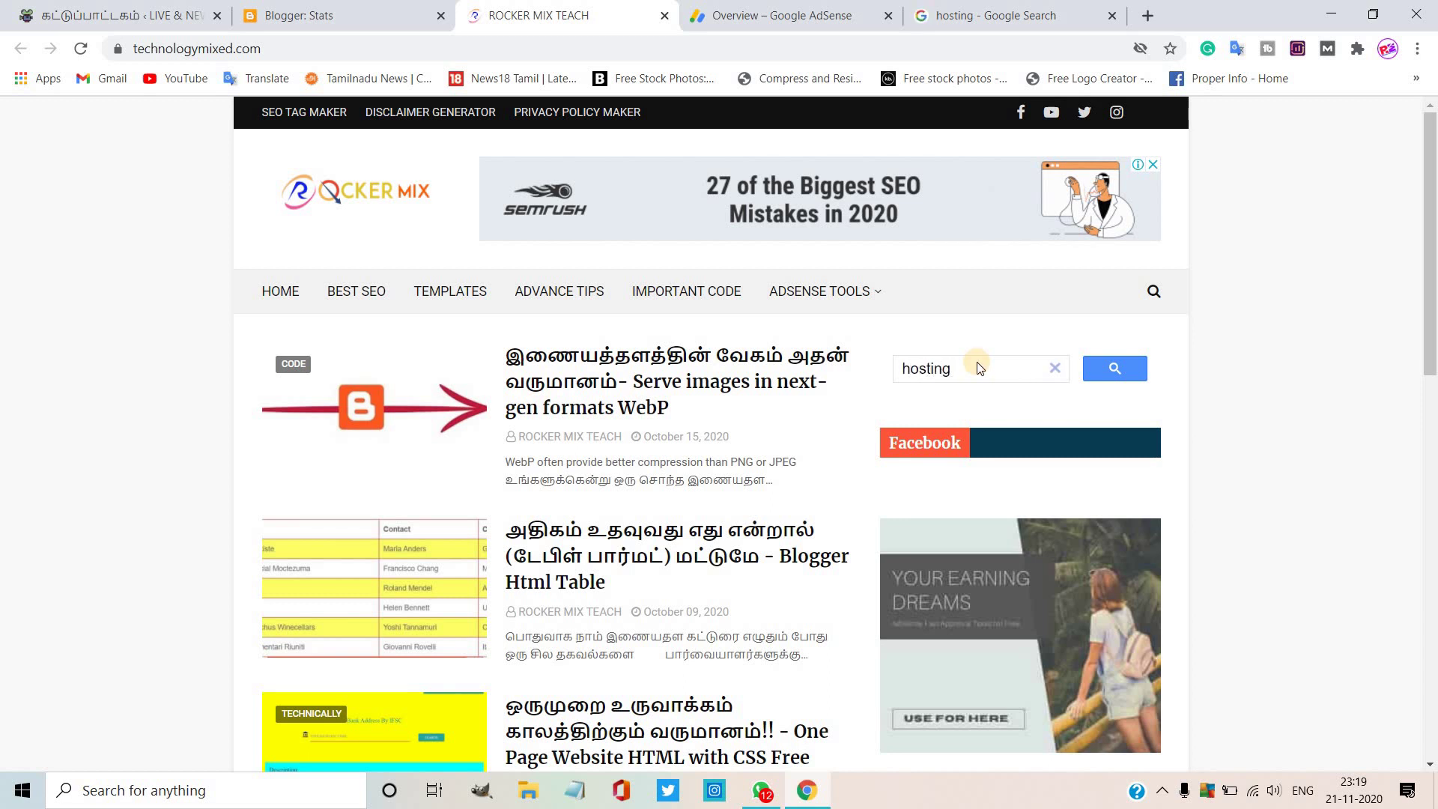
key(Return)
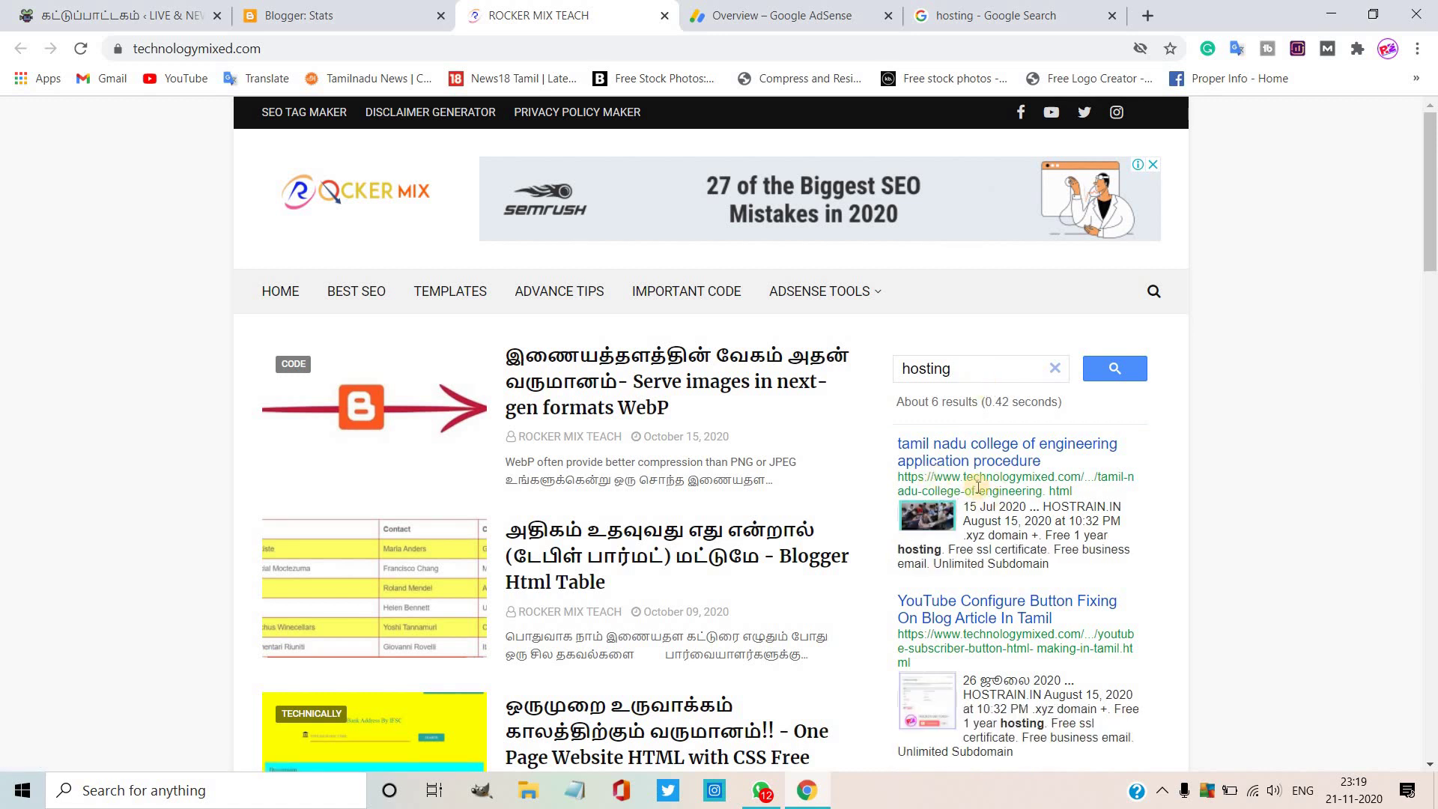
Step: Examine the blog's own results for "hosting", and follow the link beneath them that repeats the search on Google
drag(1431, 182, 1430, 218)
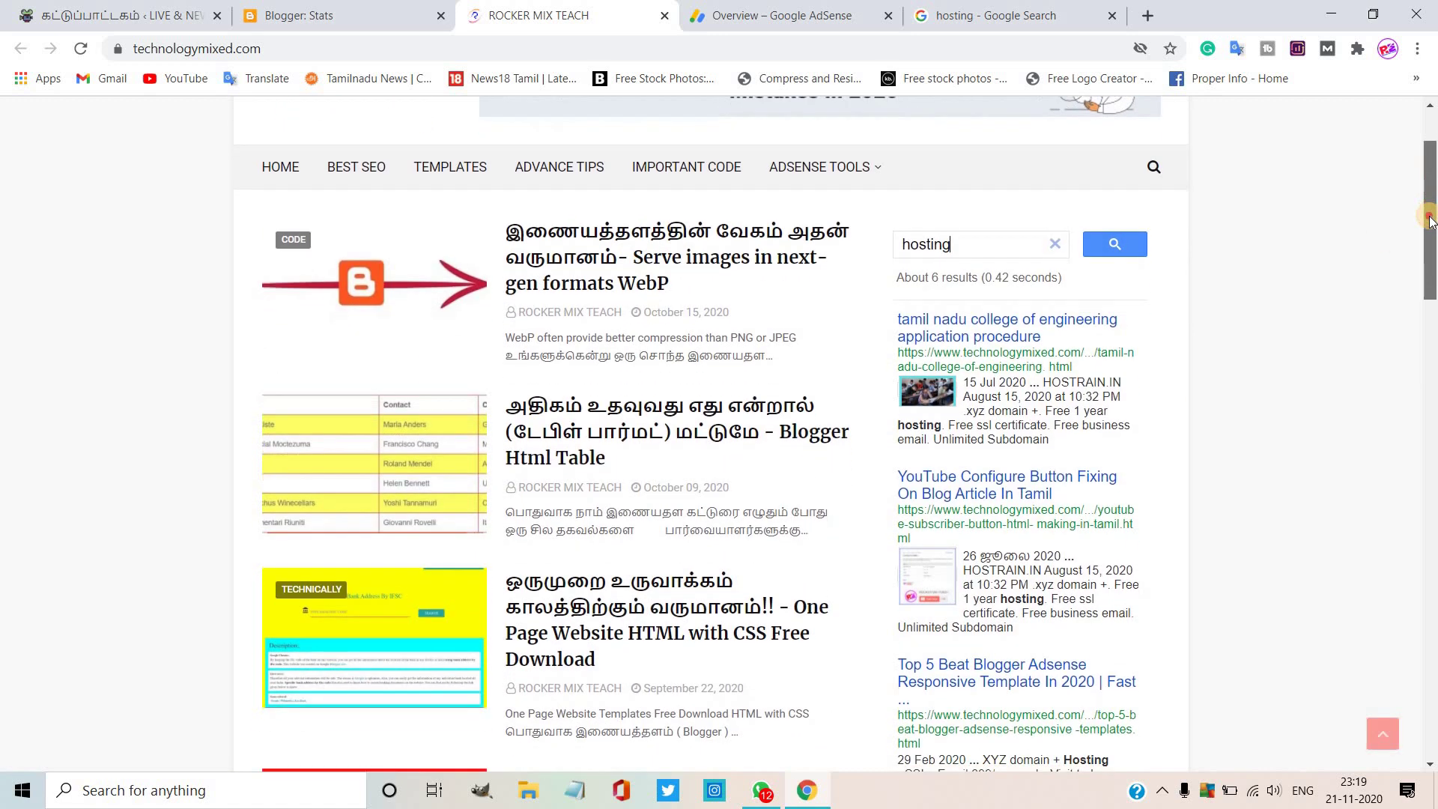
scroll(1430, 217, down, 1)
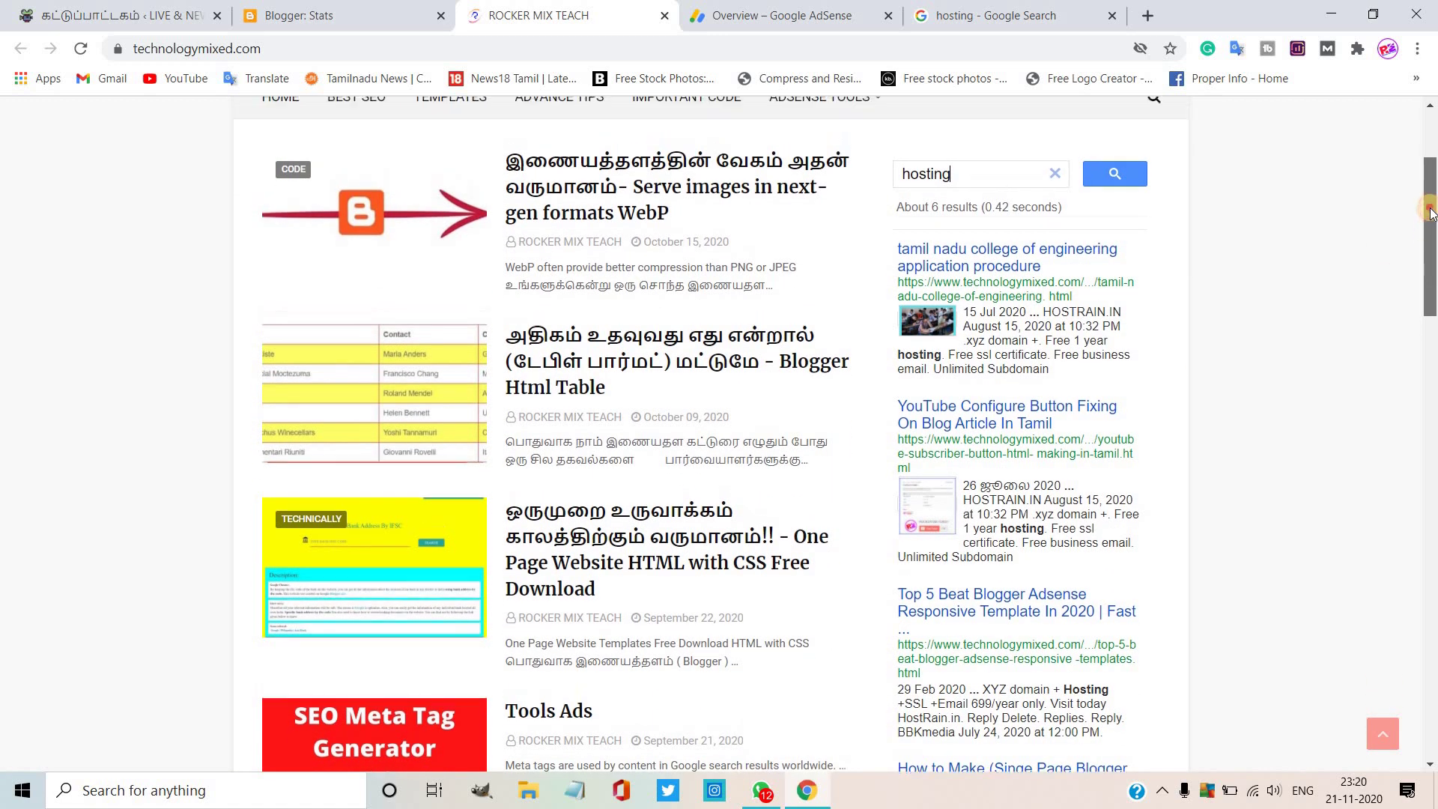
scroll(1431, 212, up, 2)
scroll(1430, 224, down, 2)
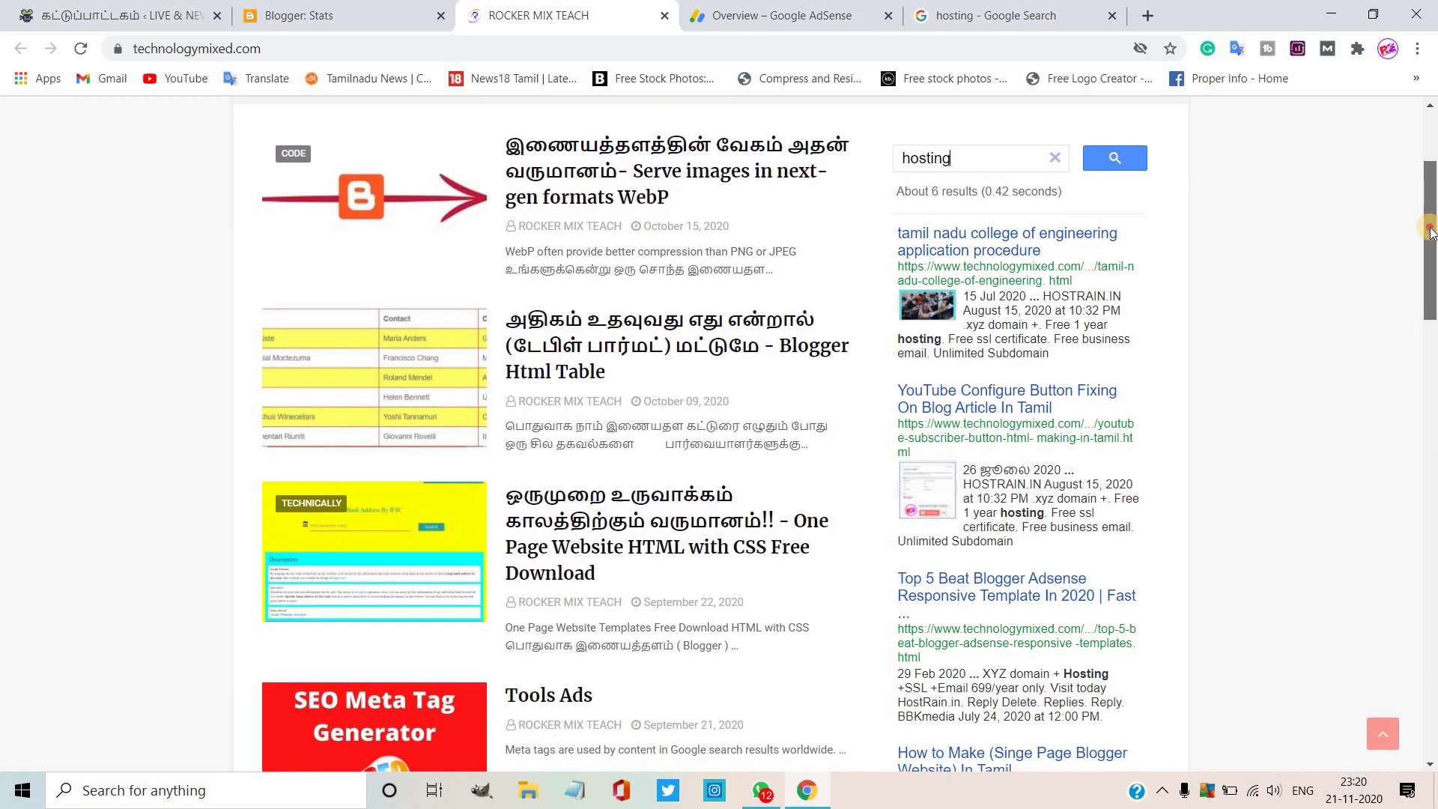
drag(1430, 231, 1425, 406)
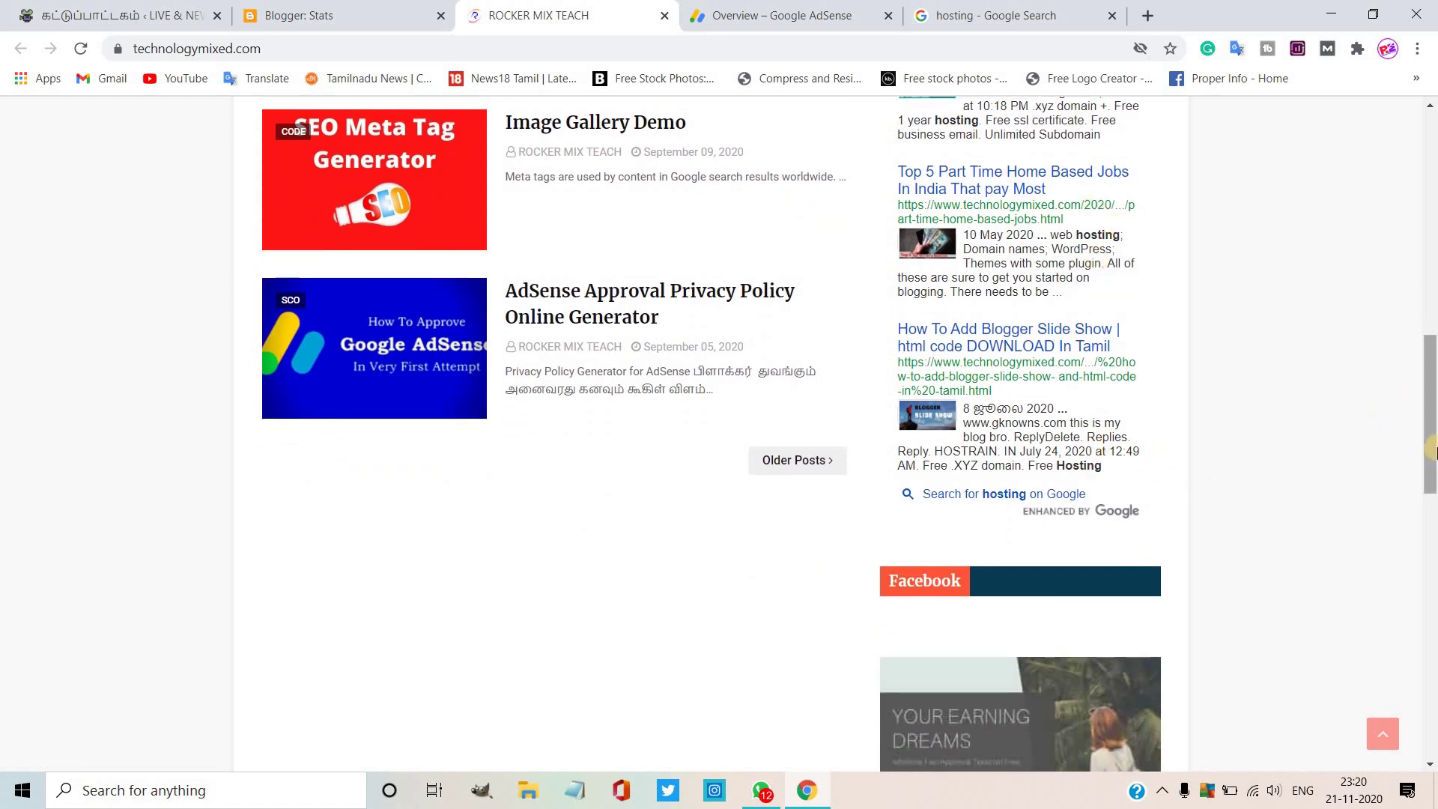
scroll(1406, 332, up, 6)
scroll(1407, 332, up, 4)
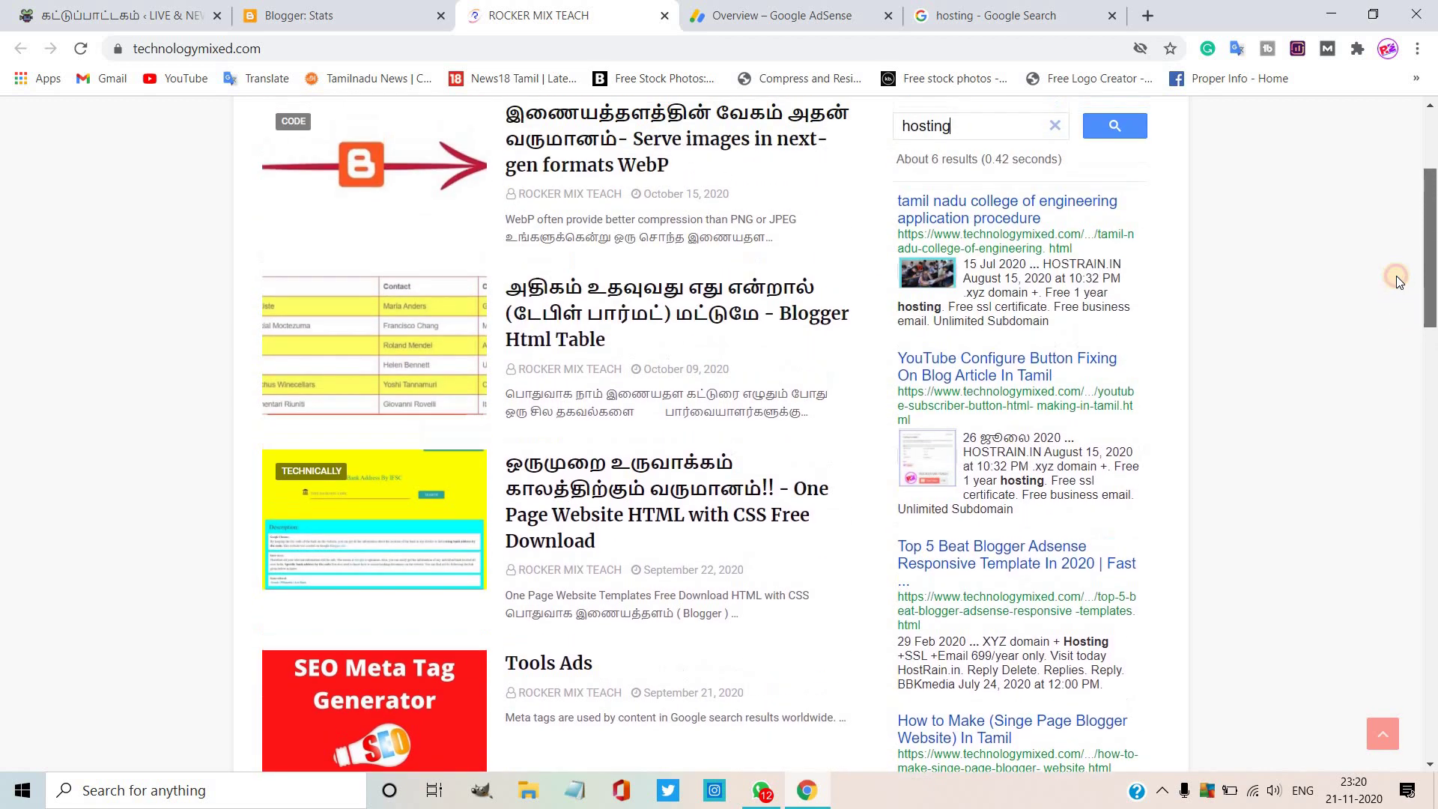
scroll(1393, 292, down, 6)
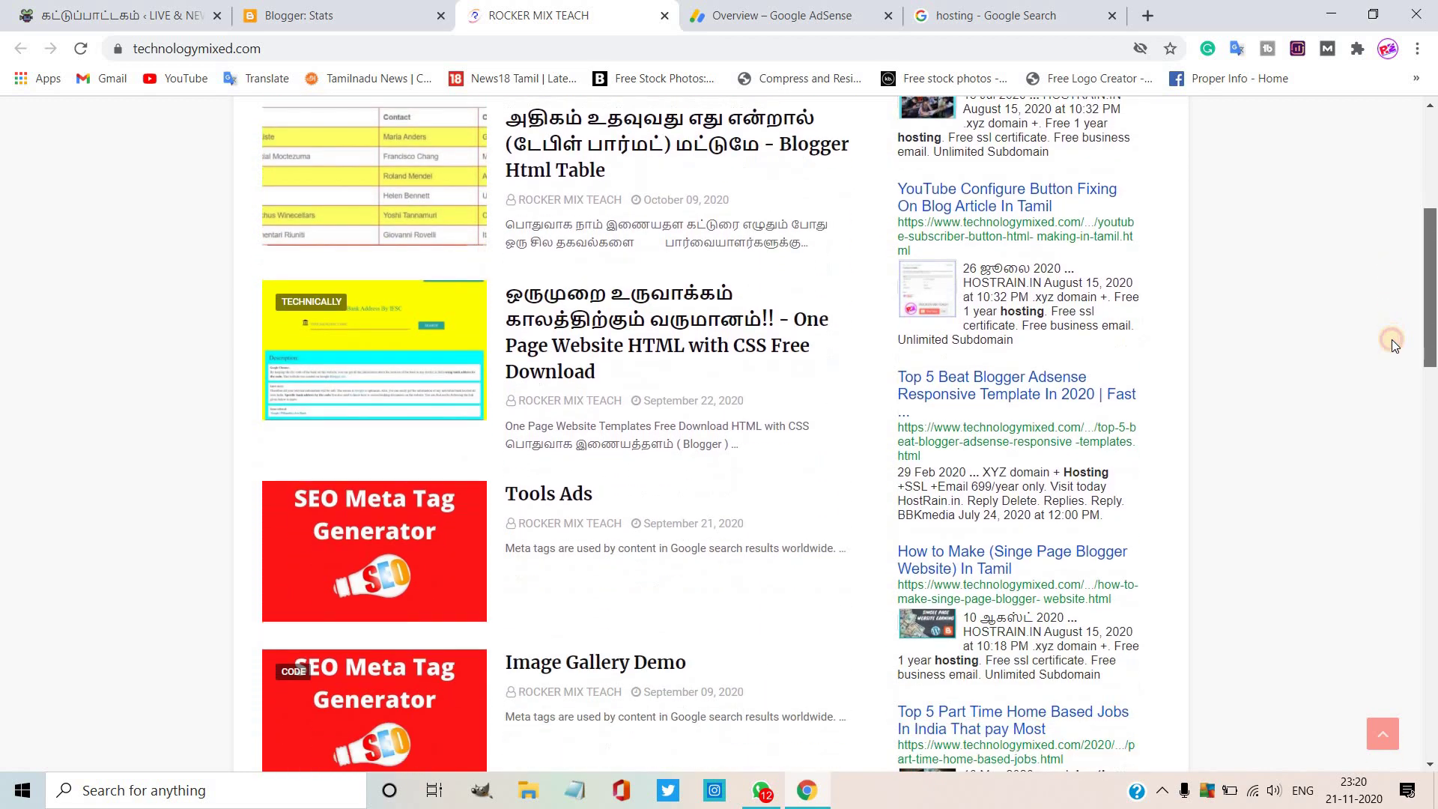
scroll(1391, 419, down, 4)
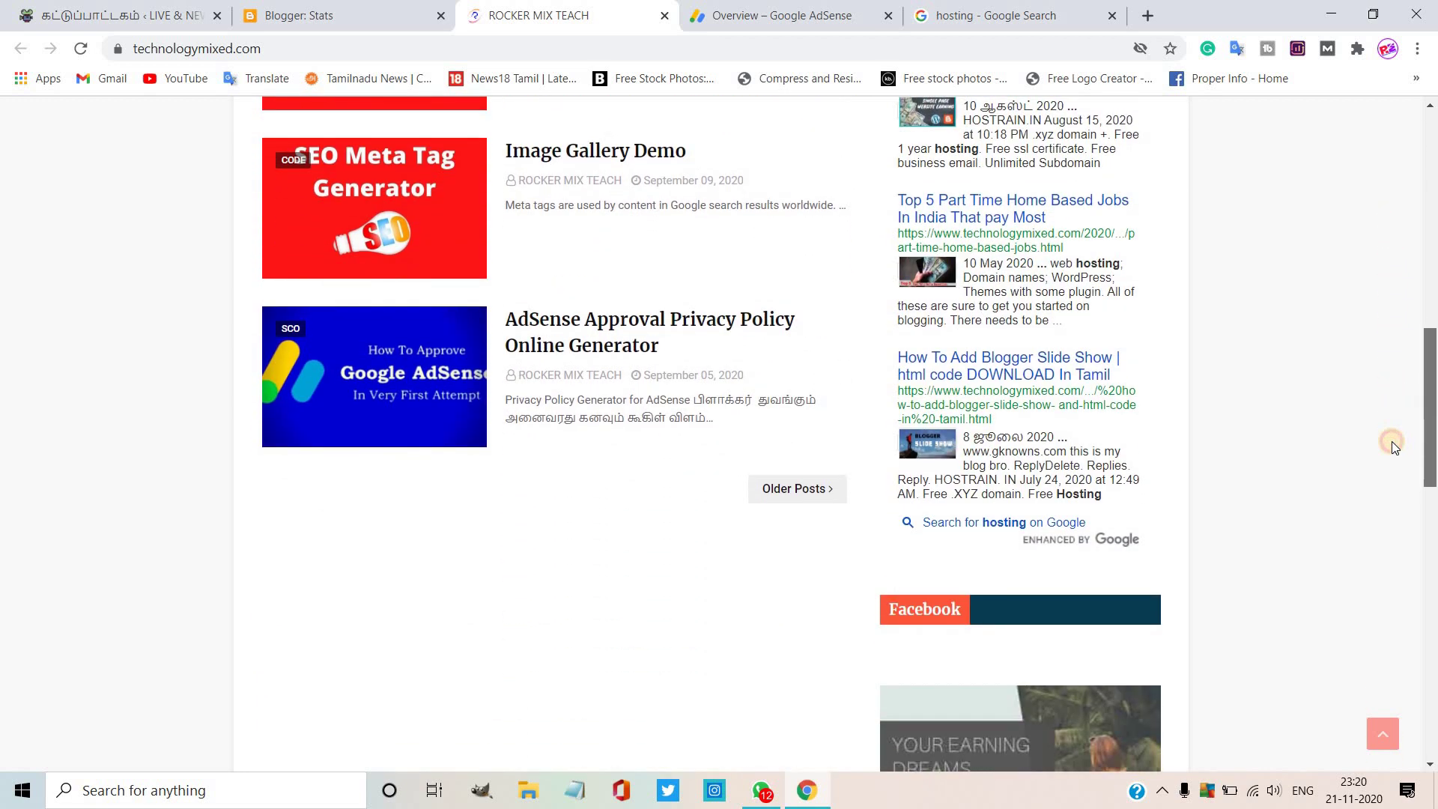
scroll(1395, 434, up, 1)
scroll(1396, 424, up, 1)
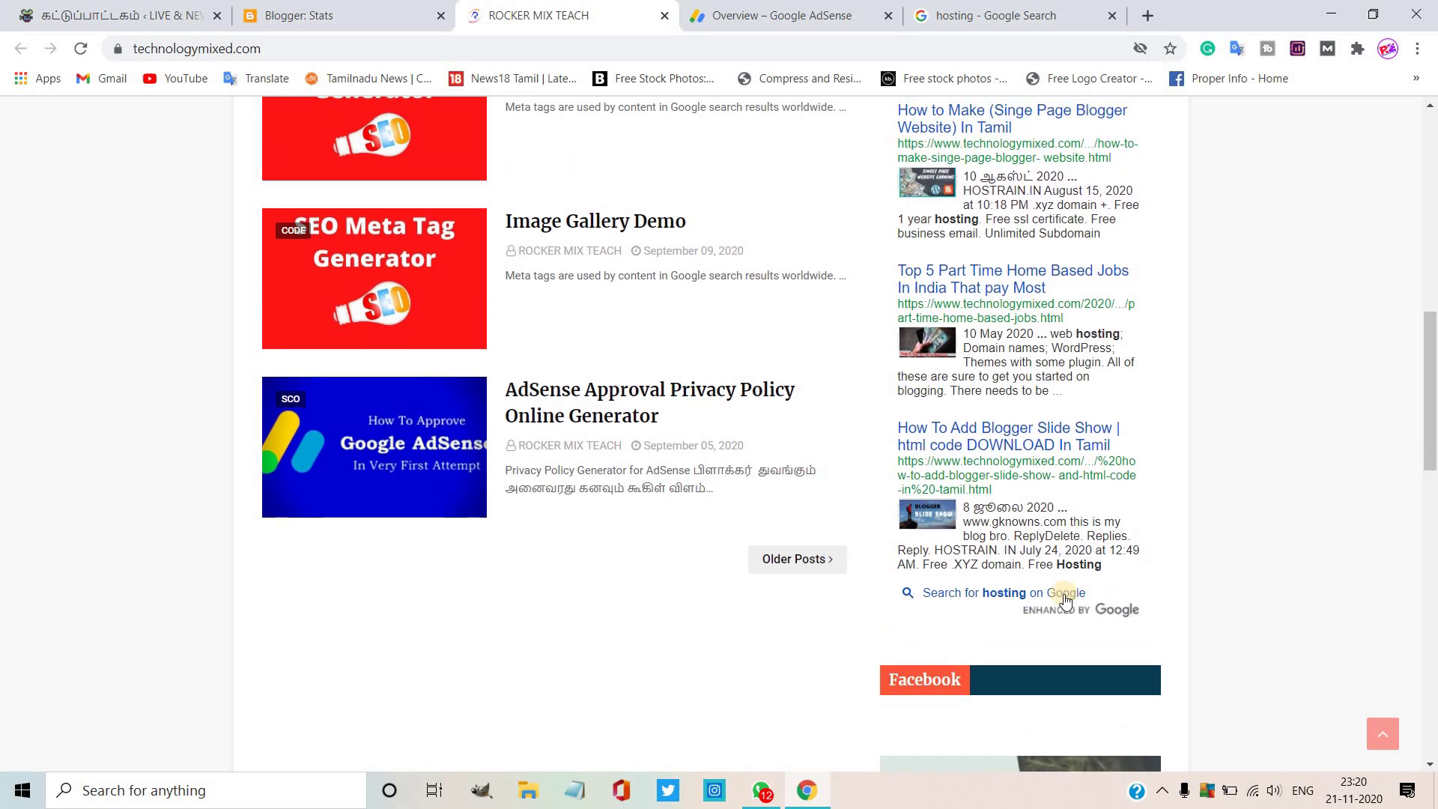
click(984, 596)
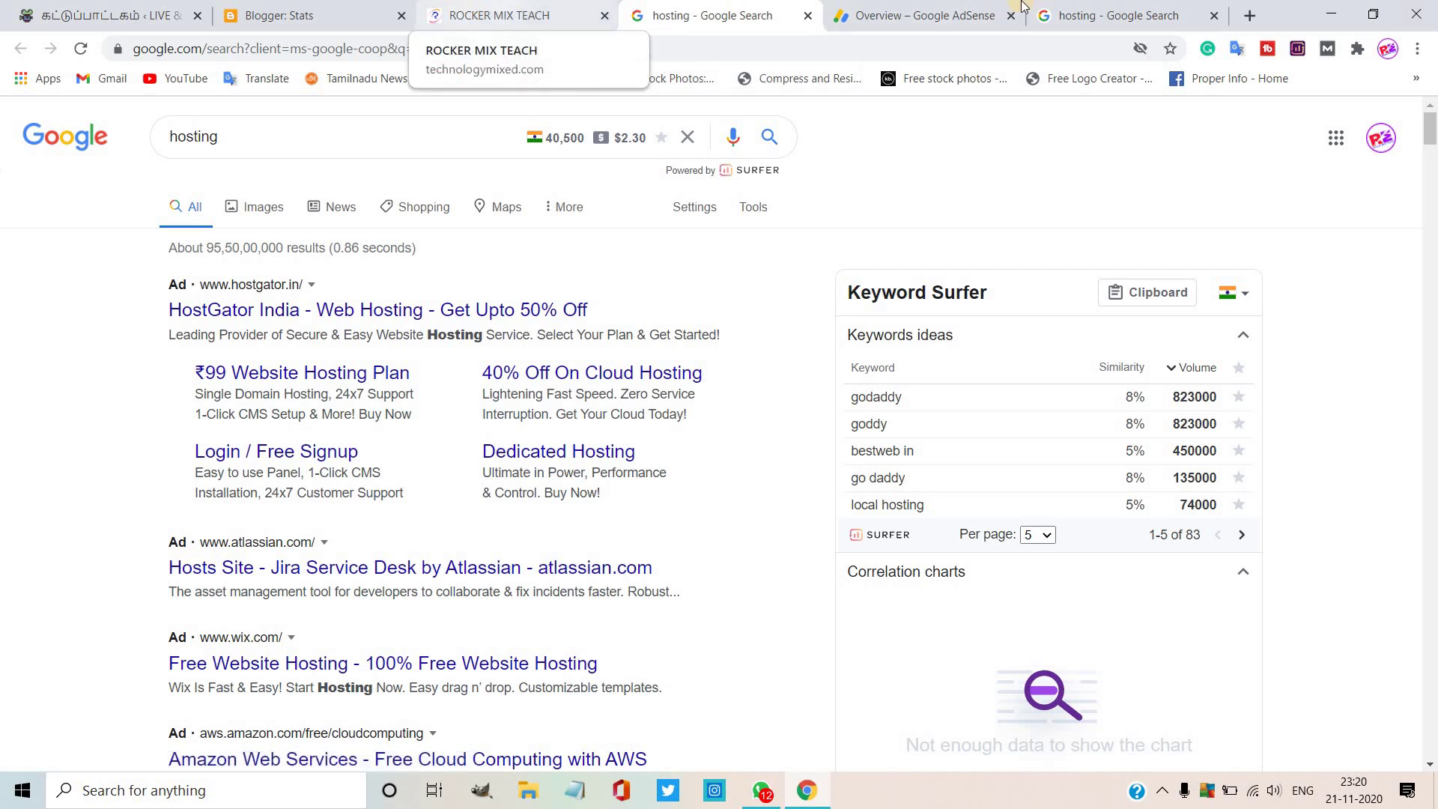
Step: Compare the AdSense ad unit overview, the Google results opened from the blog, and the "hosting" results in the blog's sidebar
click(942, 5)
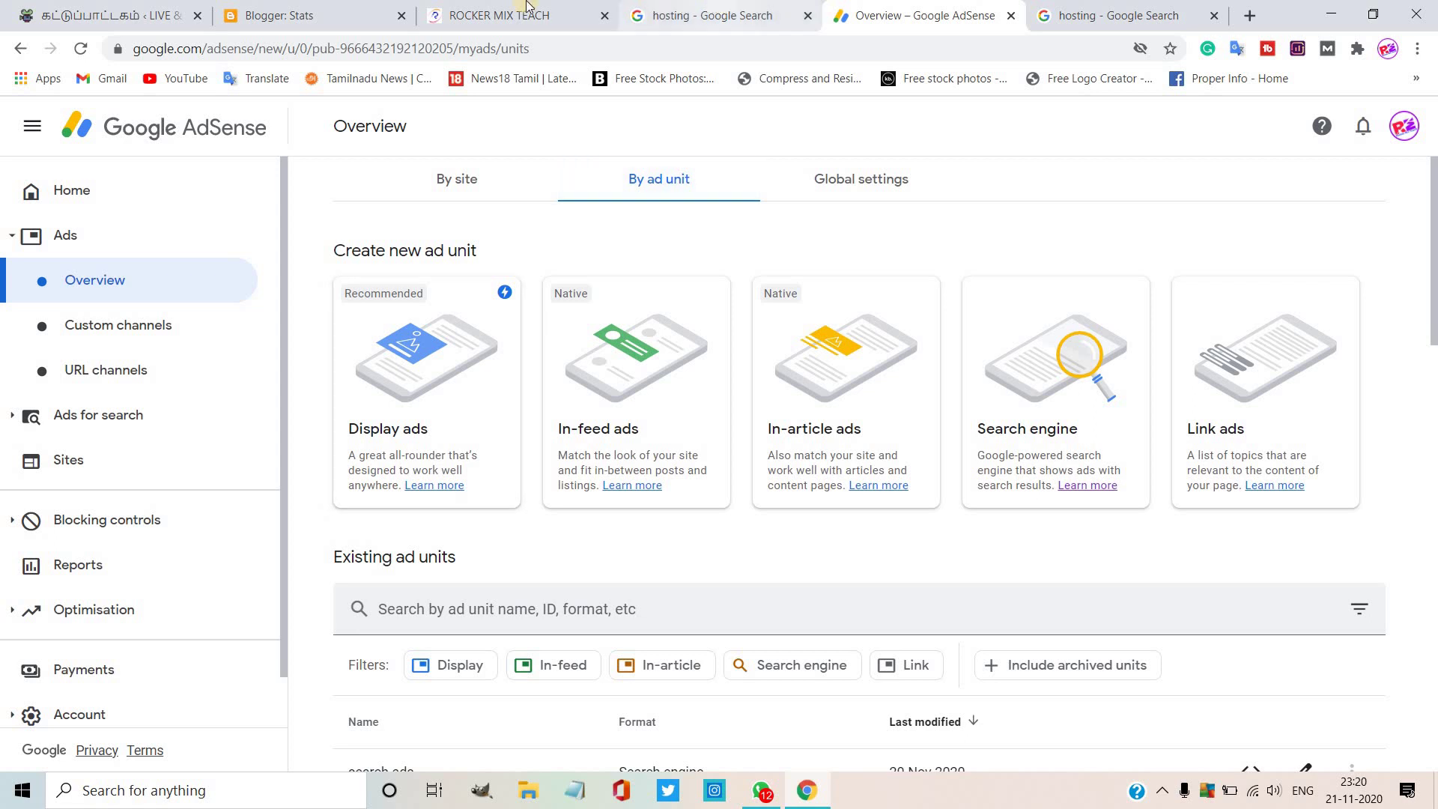
click(527, 9)
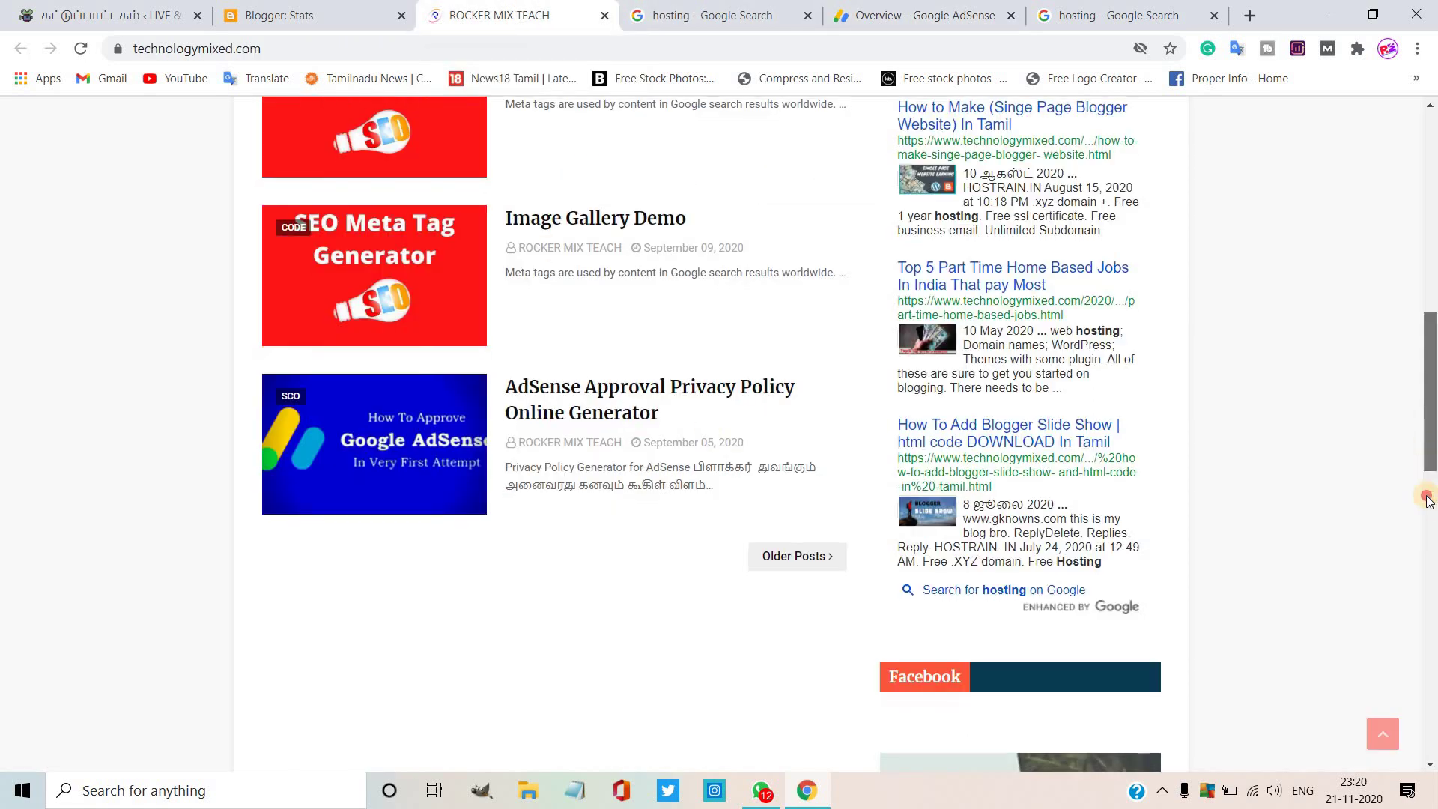
drag(1430, 417, 1431, 185)
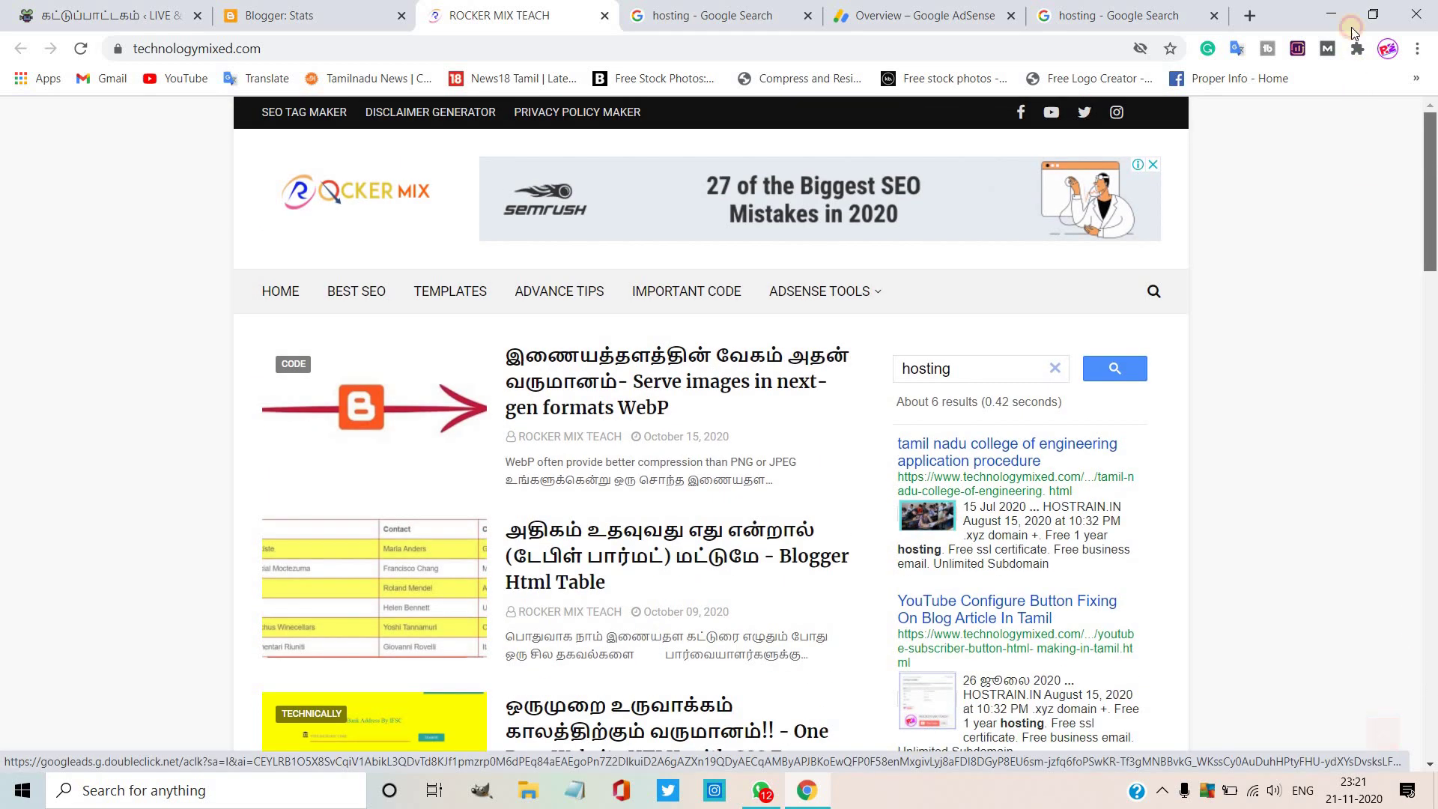
click(658, 7)
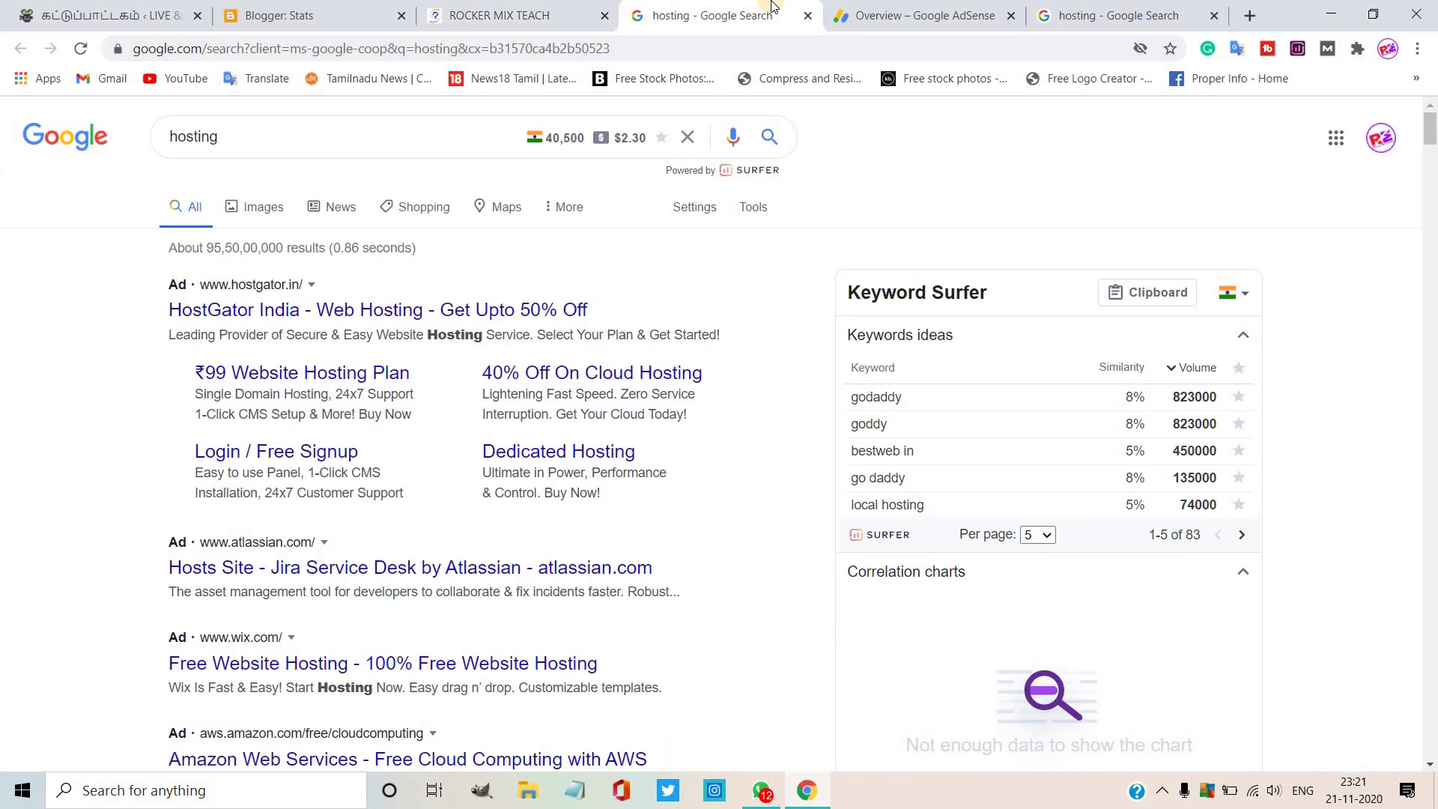
click(938, 6)
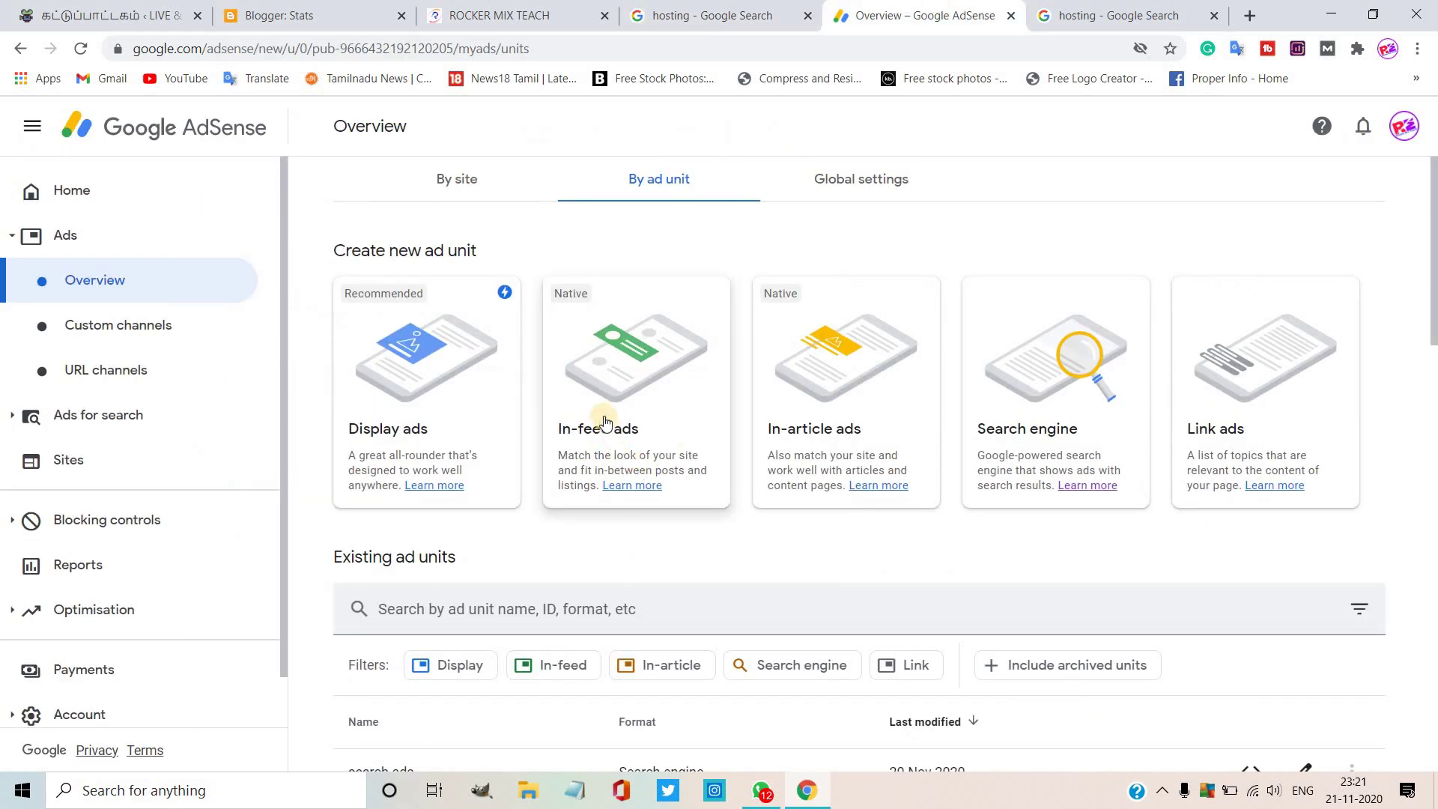
click(713, 9)
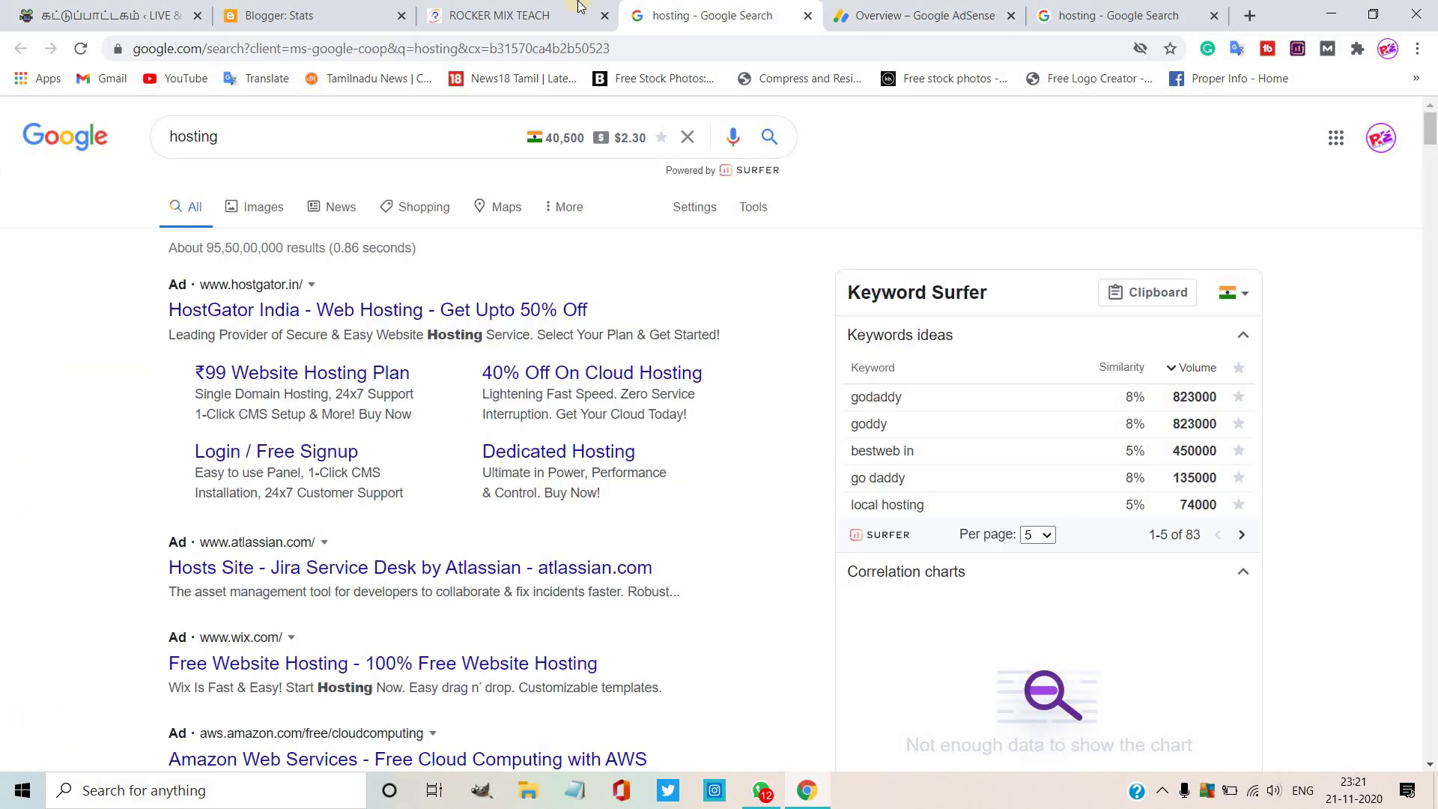
click(554, 8)
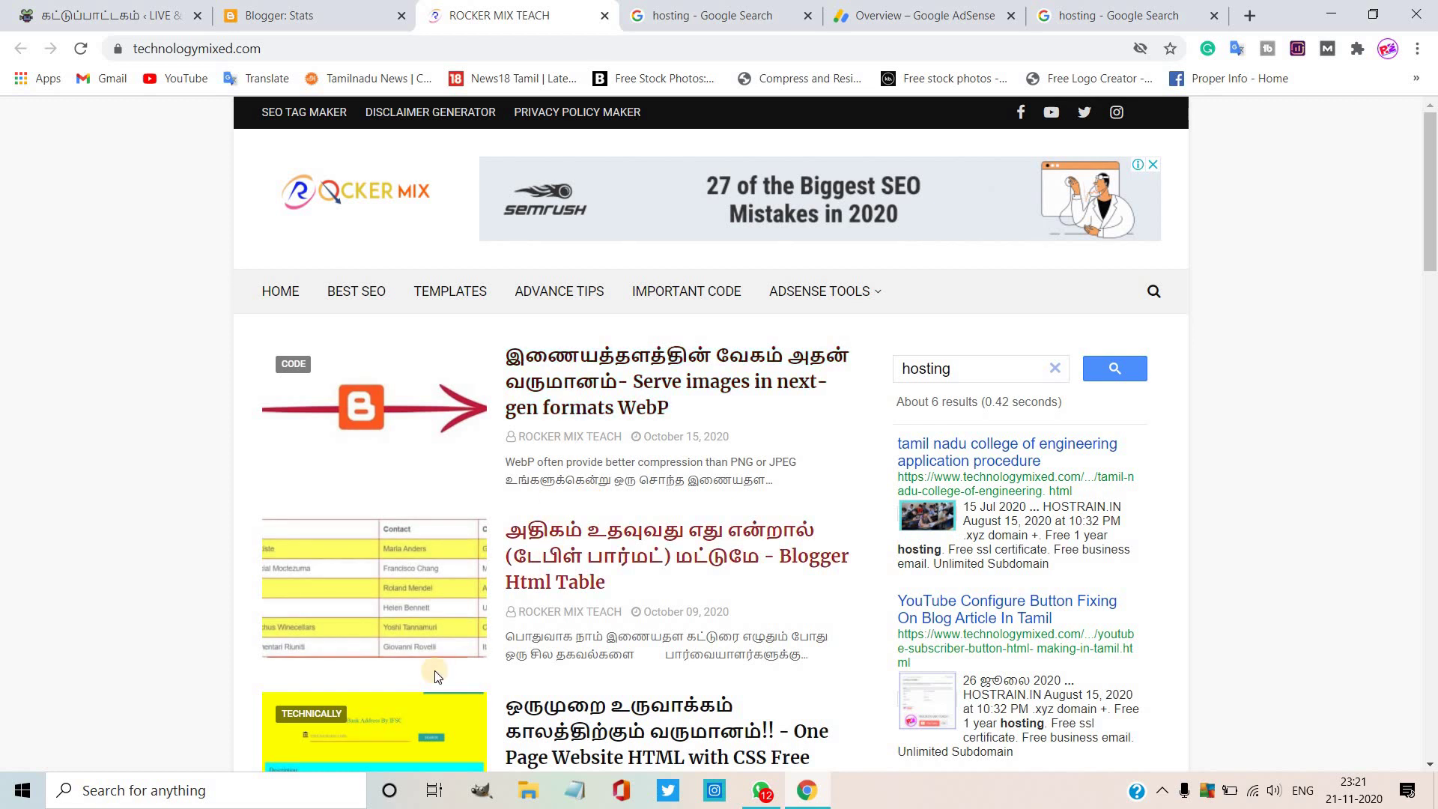
drag(1423, 172, 1423, 299)
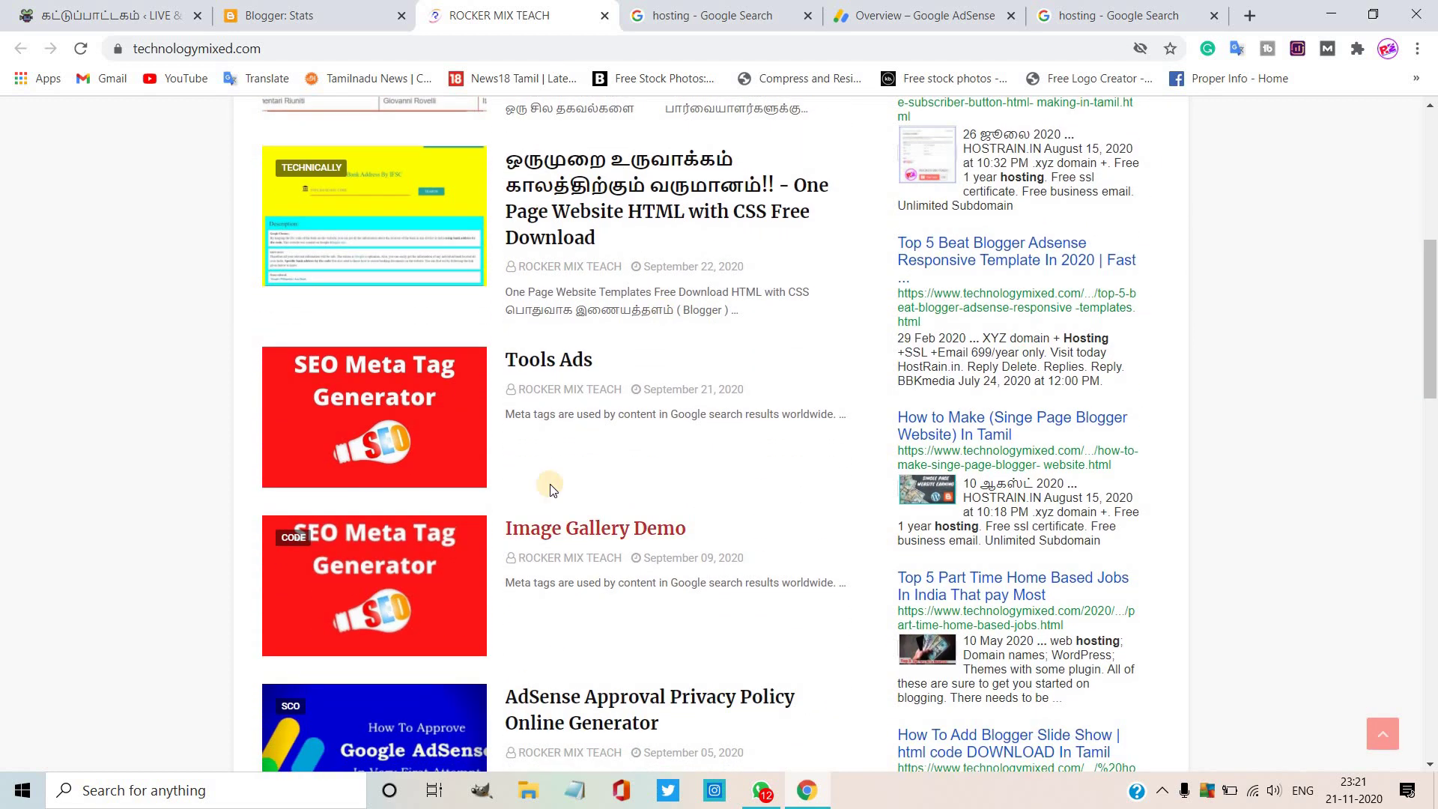
Step: Start a new search engine ad unit in AdSense and compare its preview with the regular Google results for "hosting"
drag(1432, 355, 1423, 164)
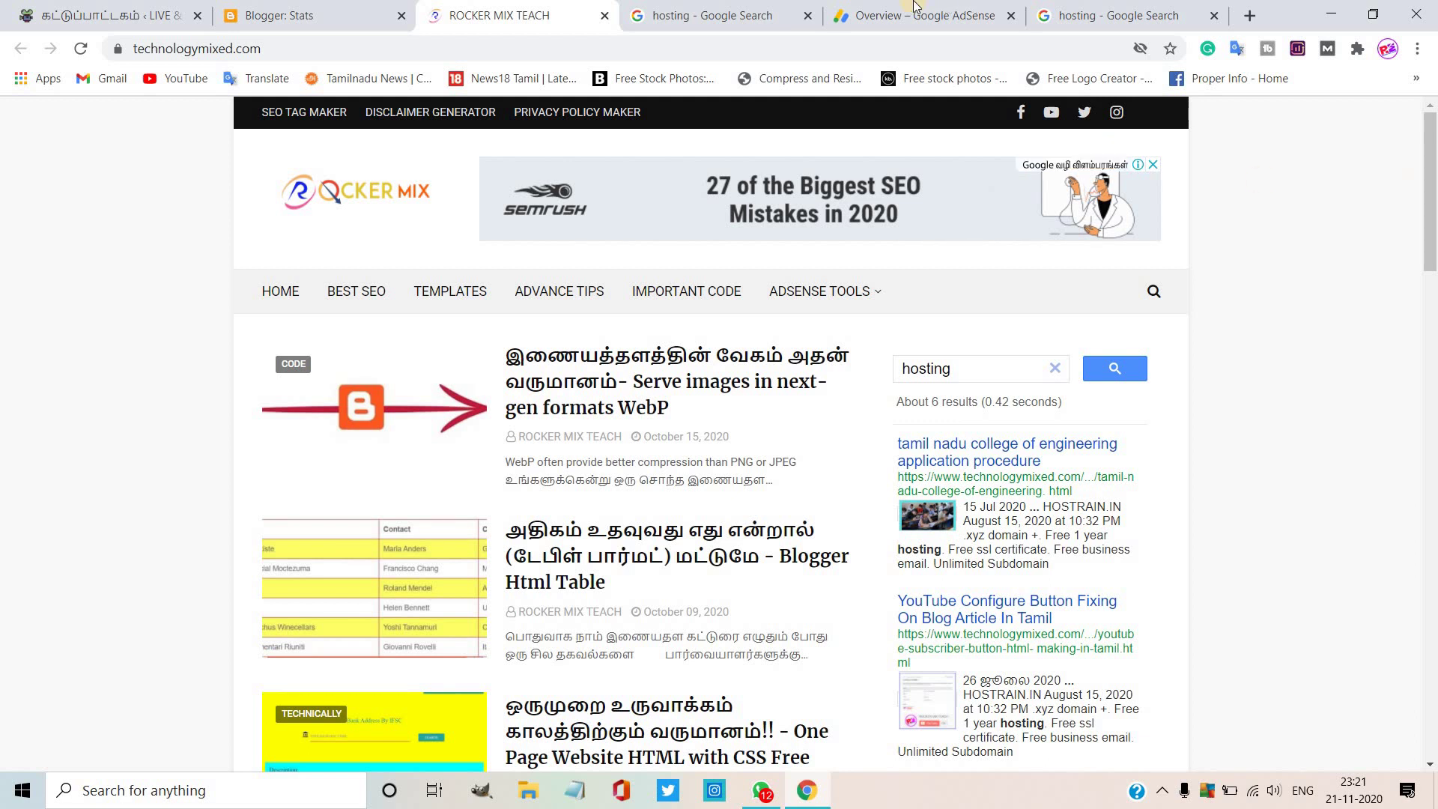
click(860, 6)
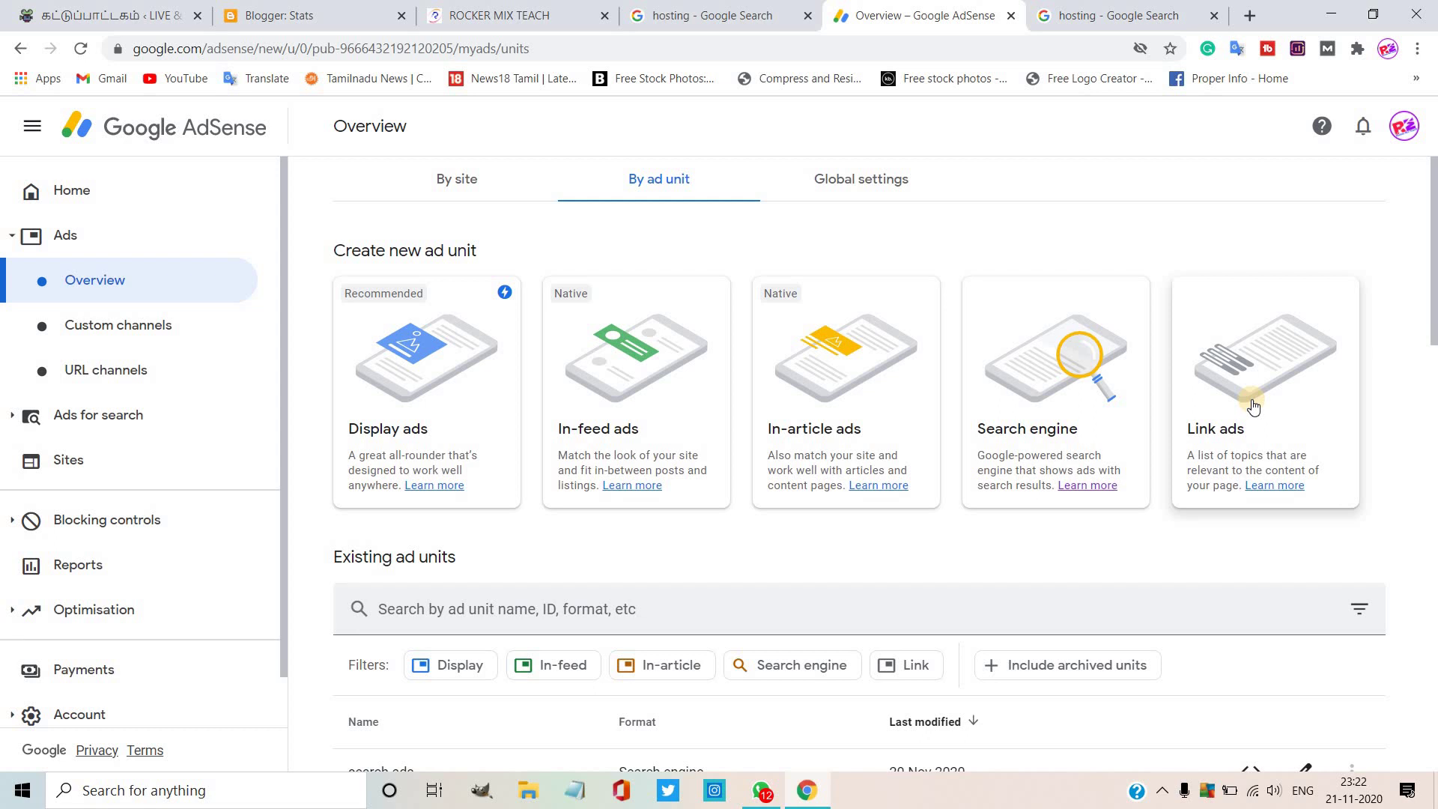
click(1143, 405)
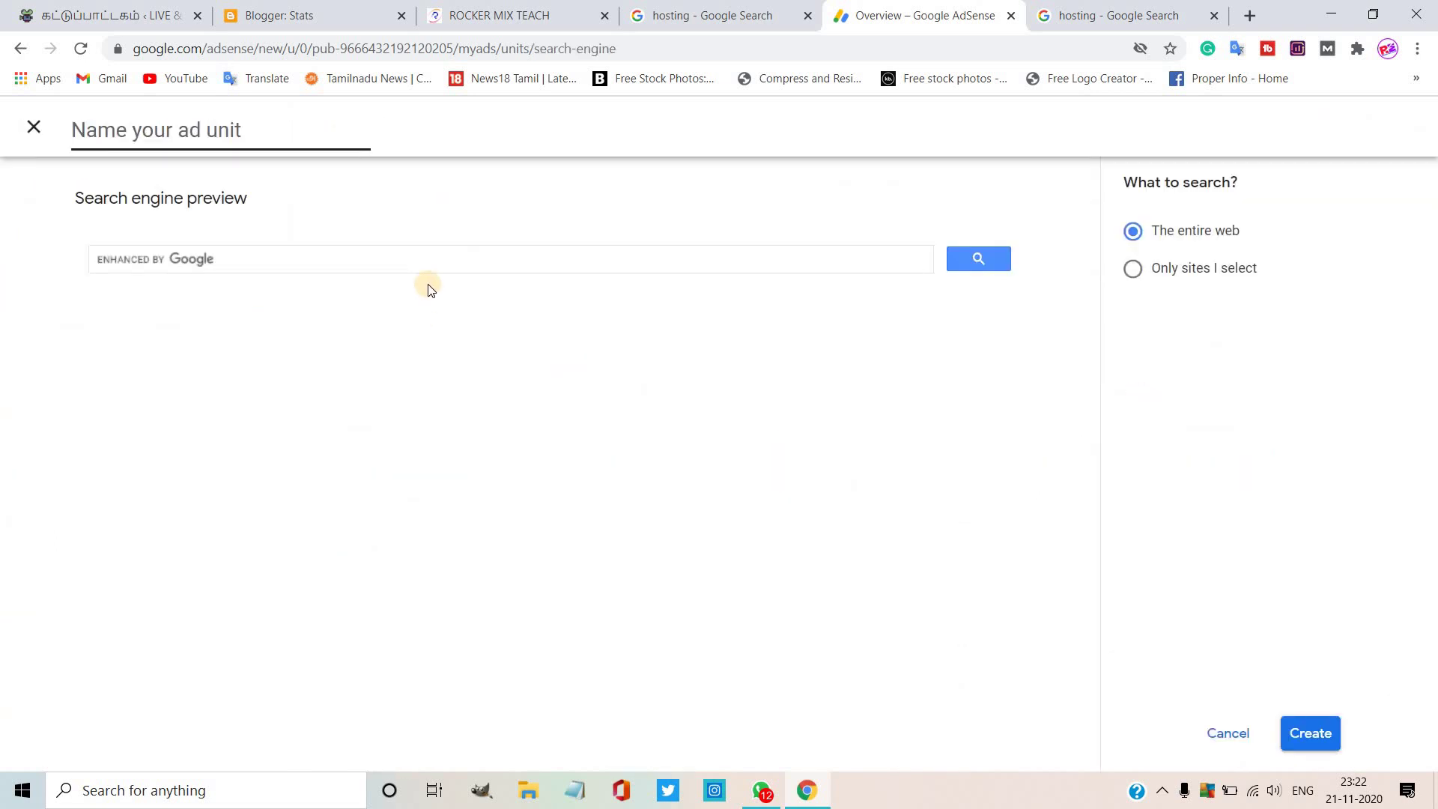
click(424, 259)
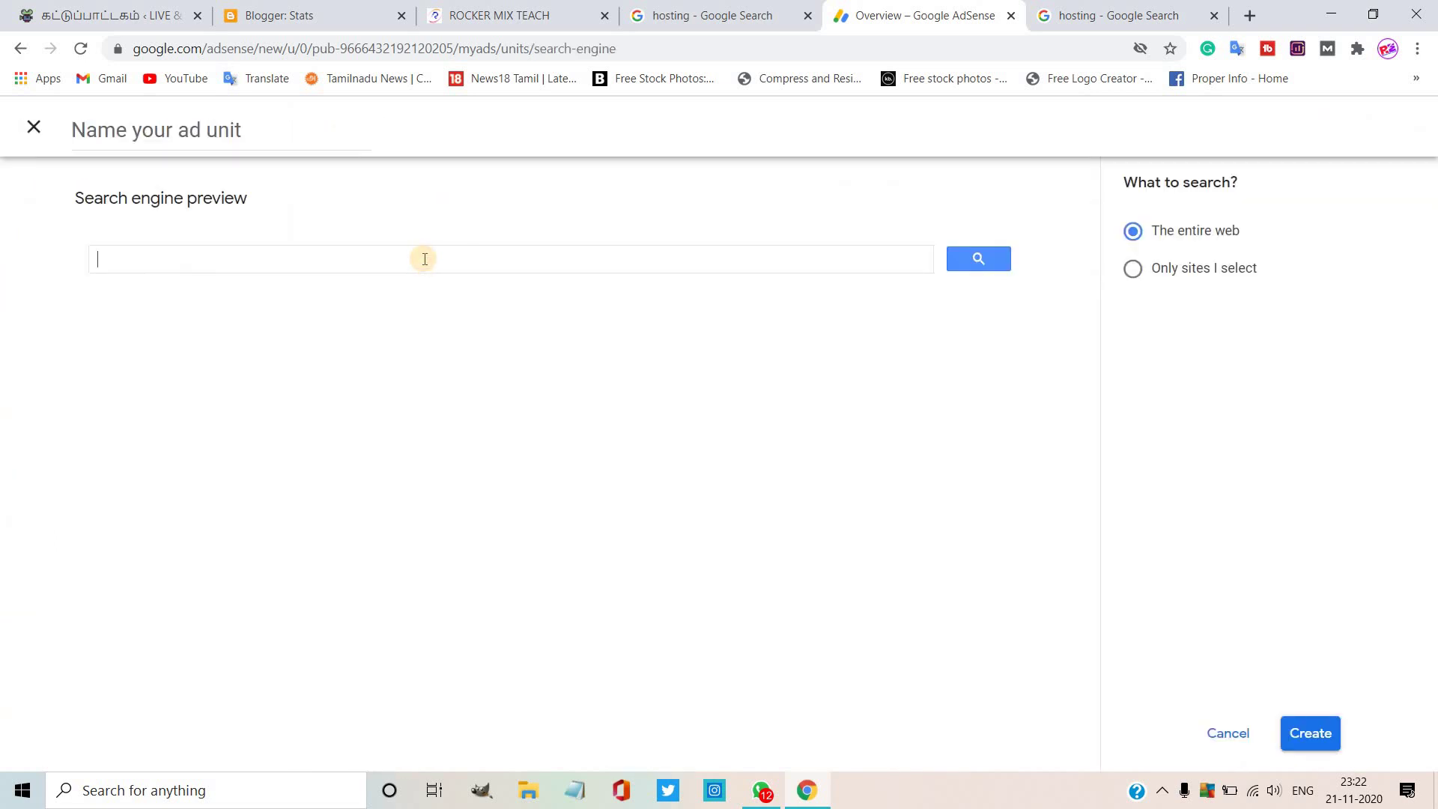
click(175, 126)
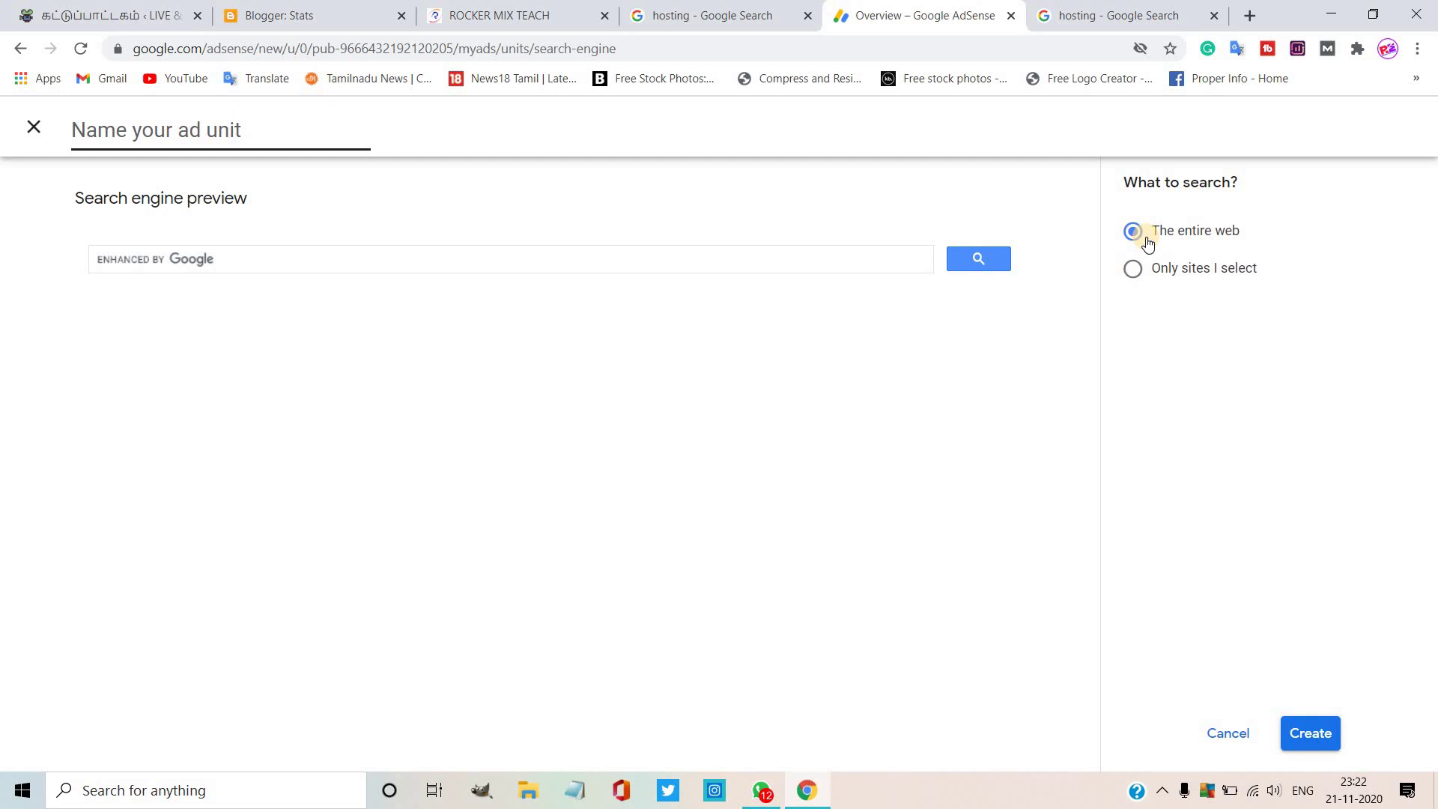
click(1060, 9)
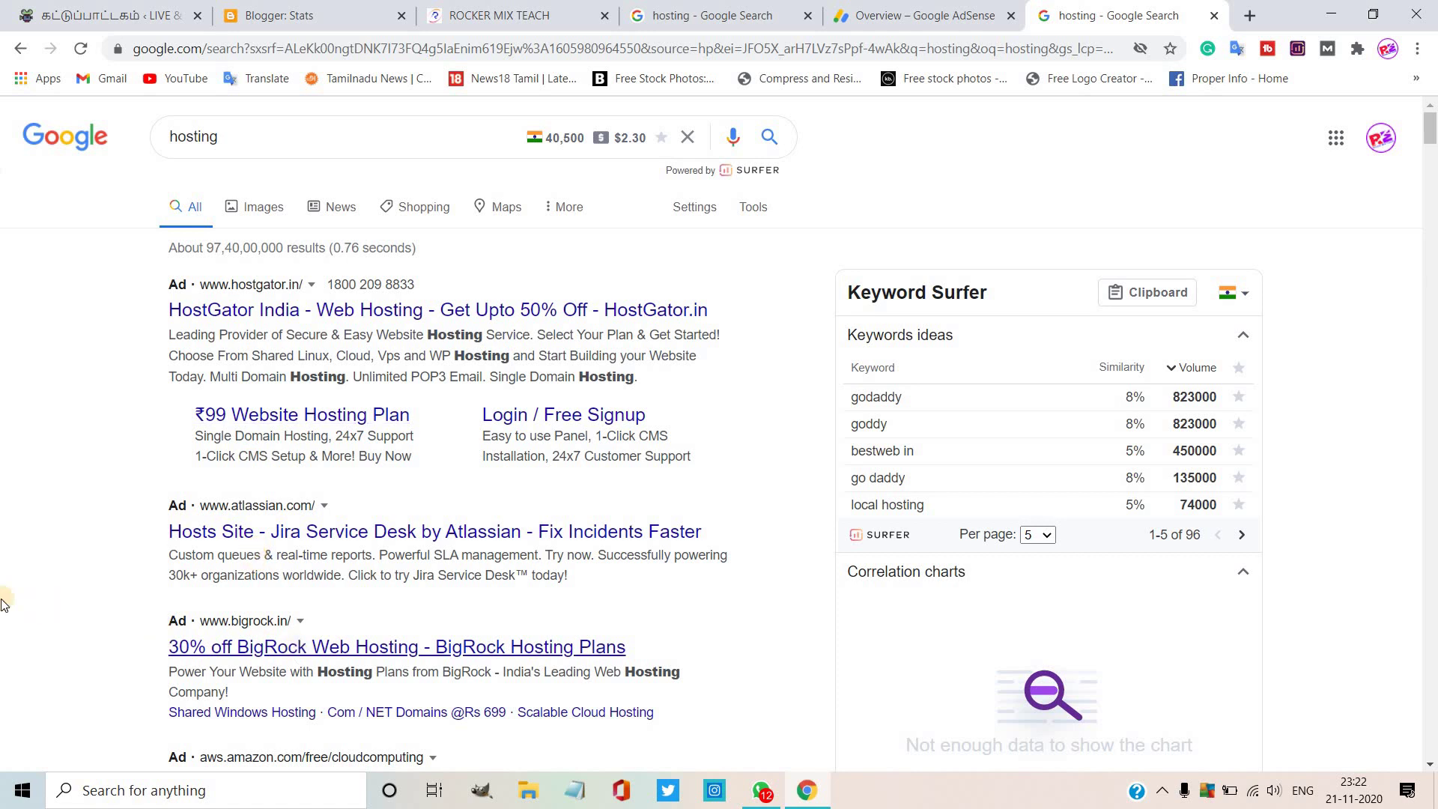
click(929, 10)
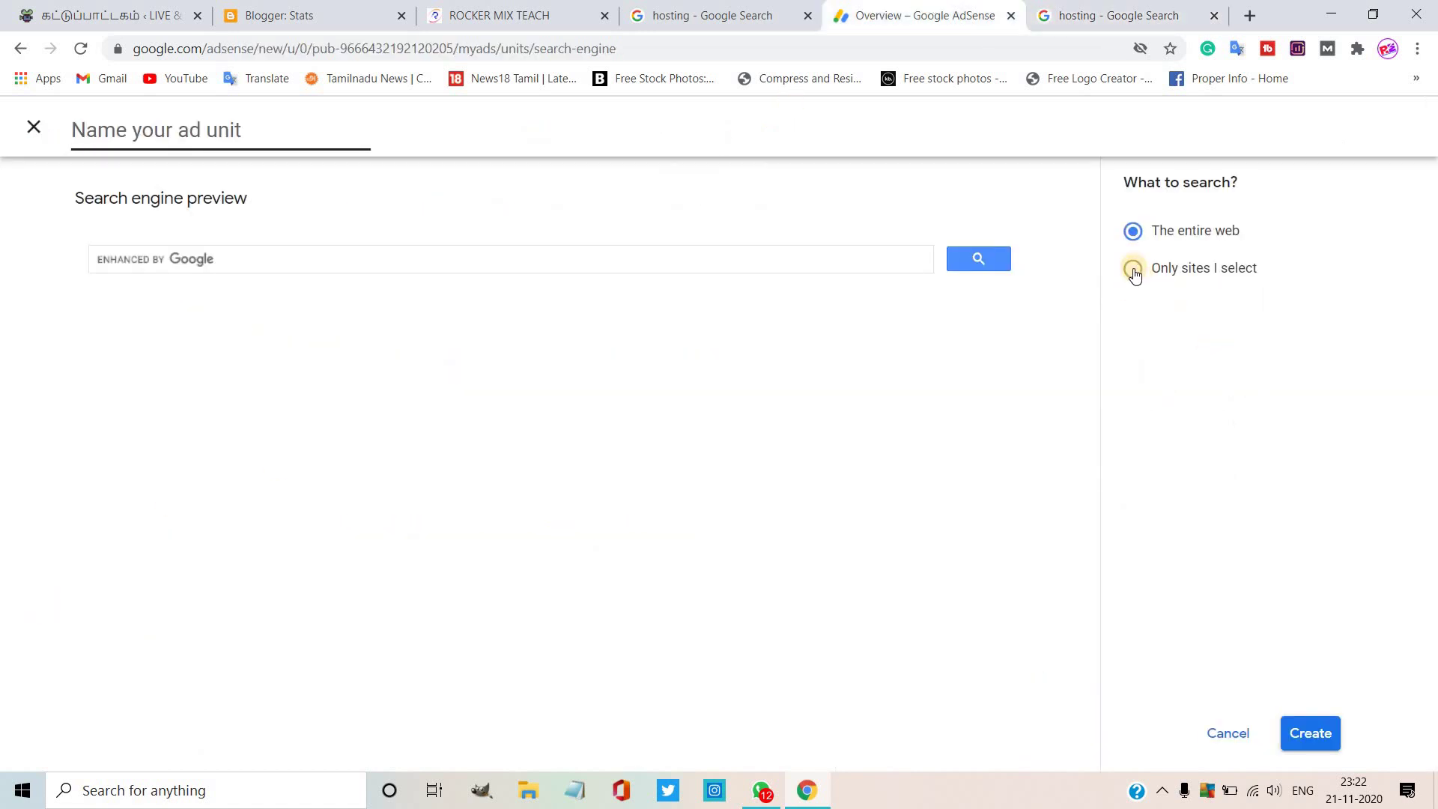
Step: Restrict the ad unit's search to only selected sites and make the list of sites ready for entry
click(1135, 274)
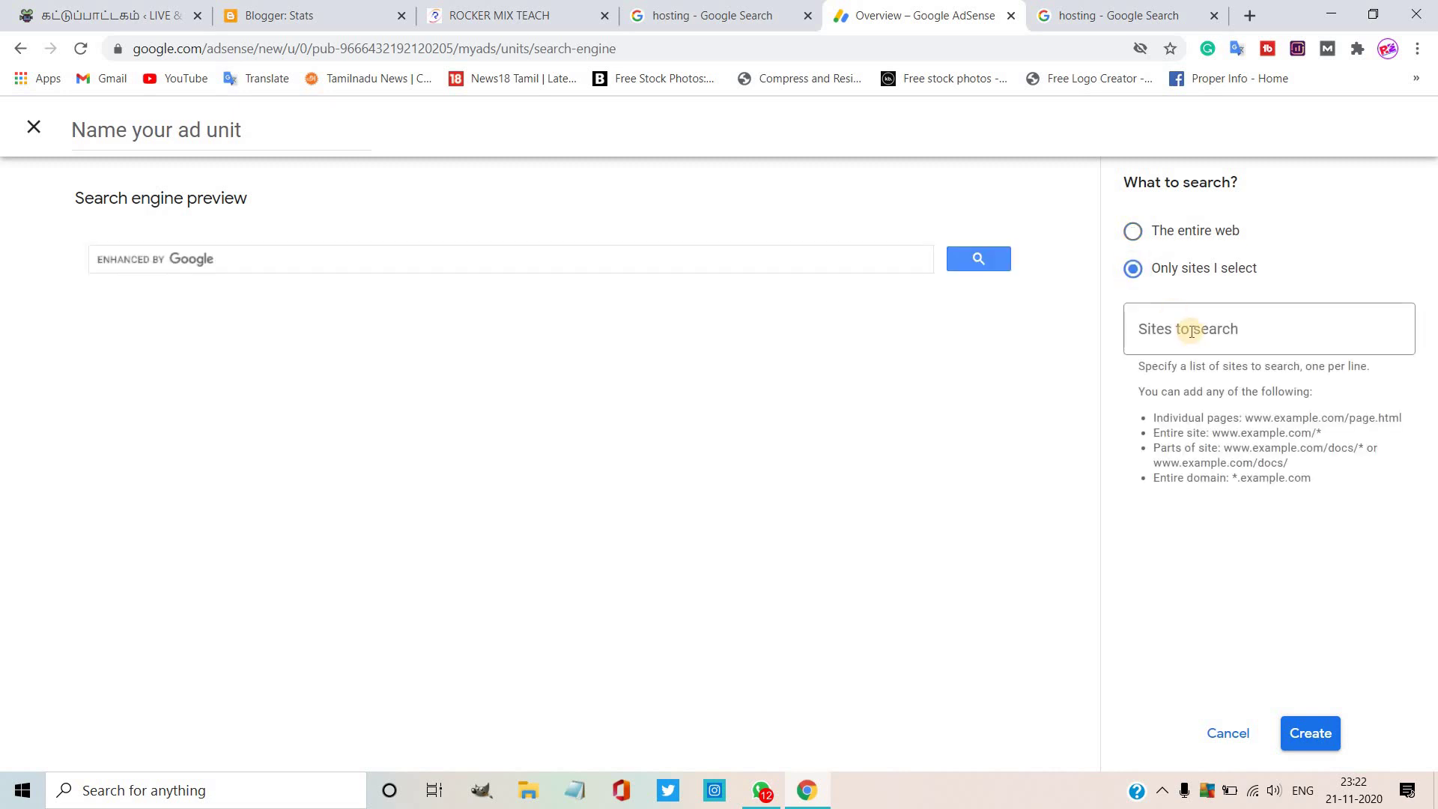
click(1195, 335)
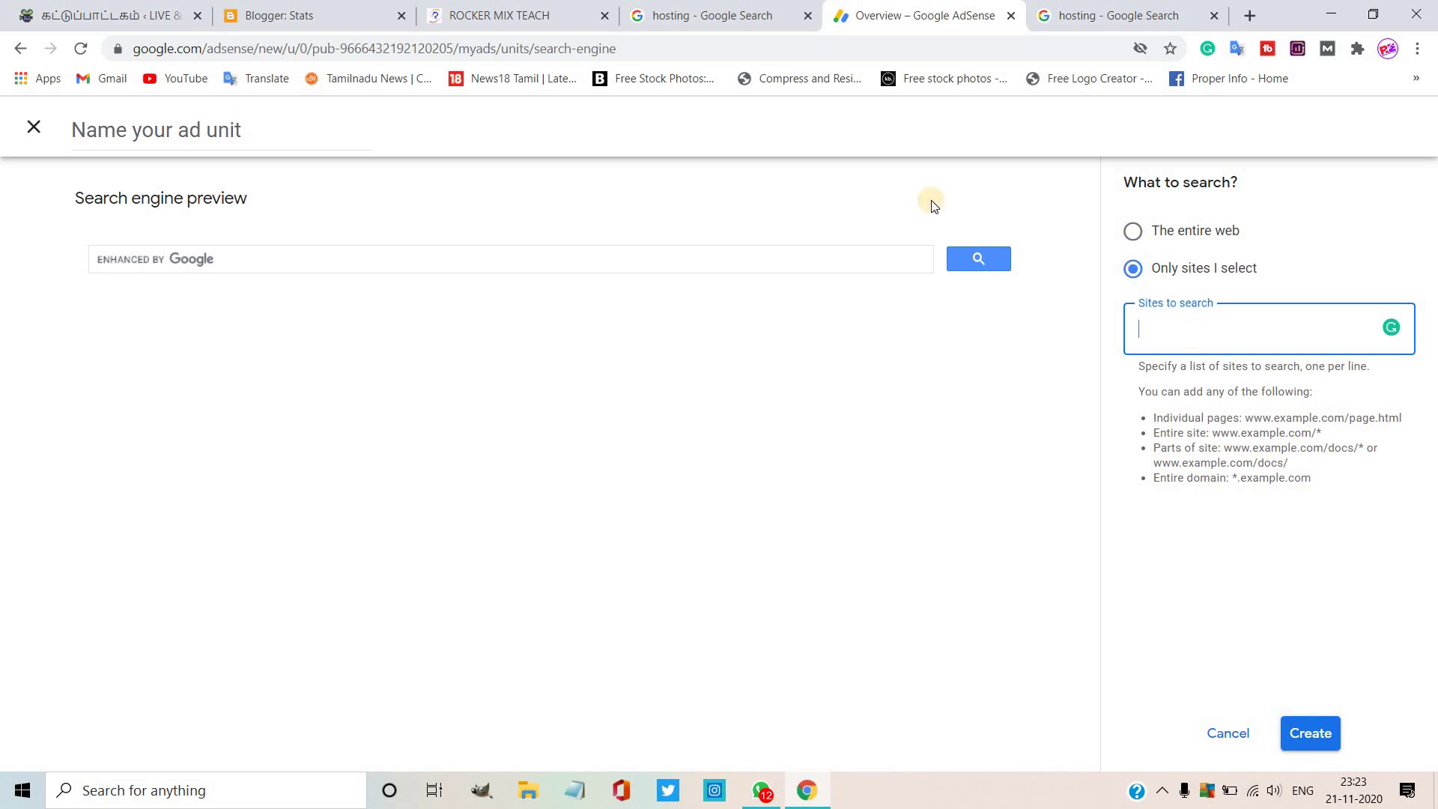
drag(463, 50, 289, 50)
click(740, 328)
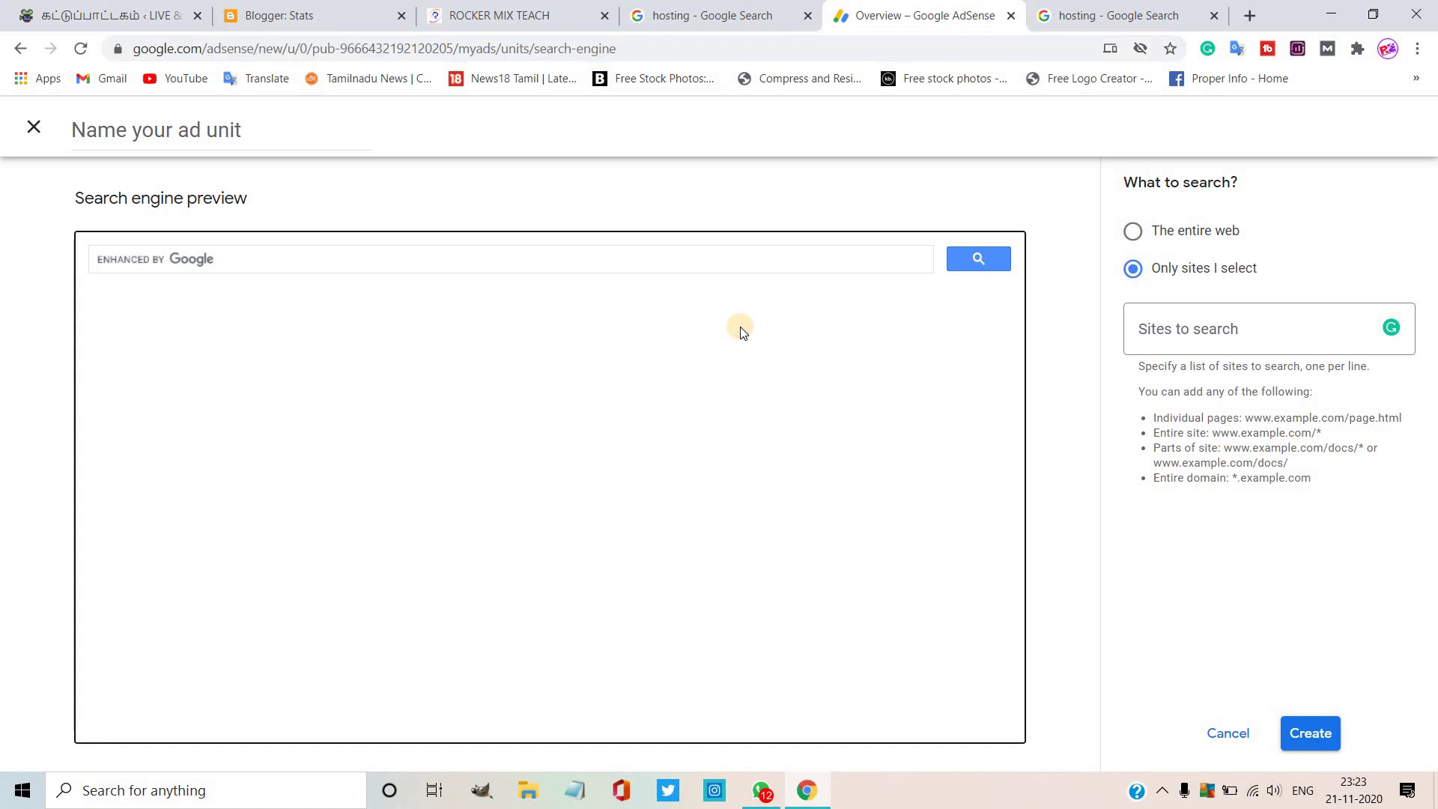
click(1072, 196)
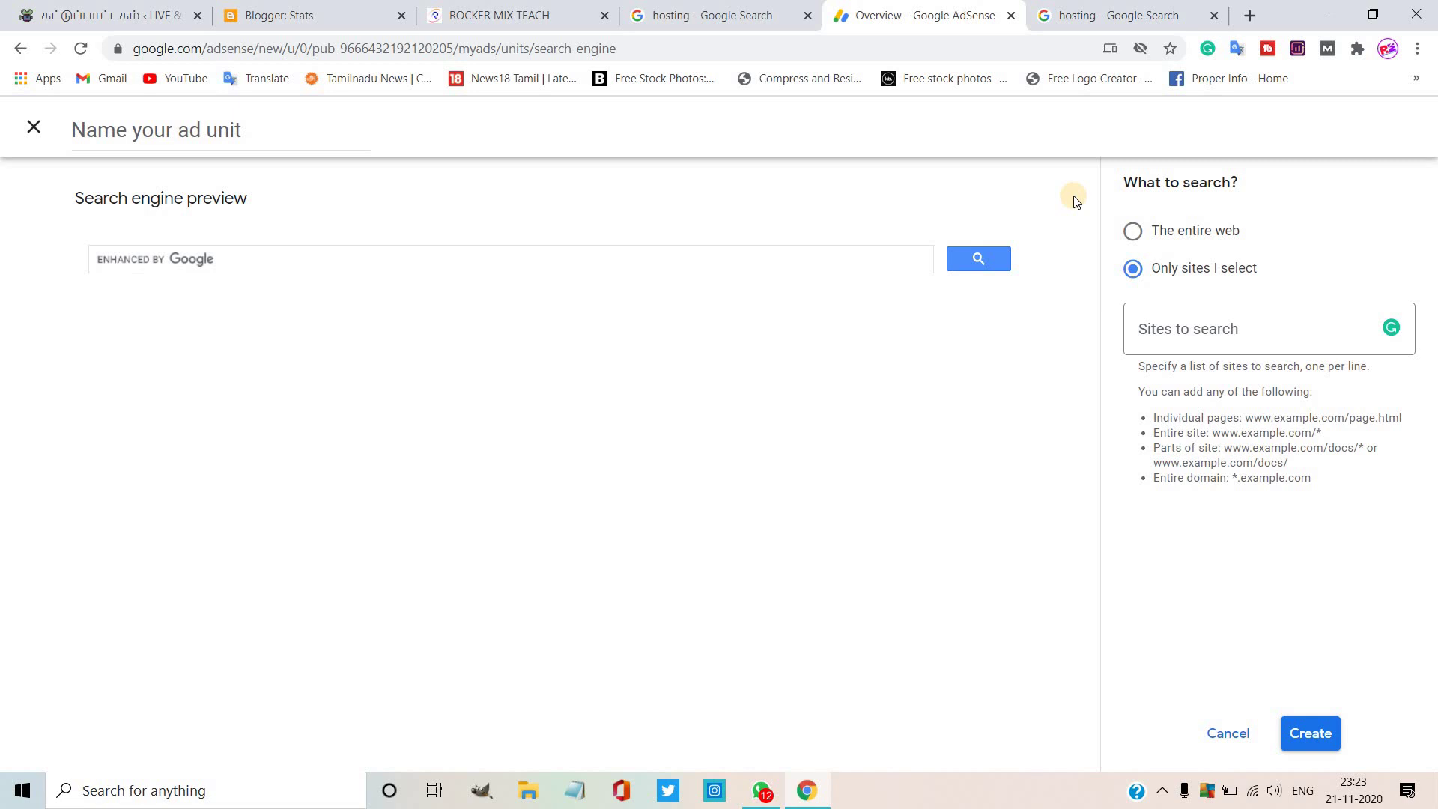
click(1161, 317)
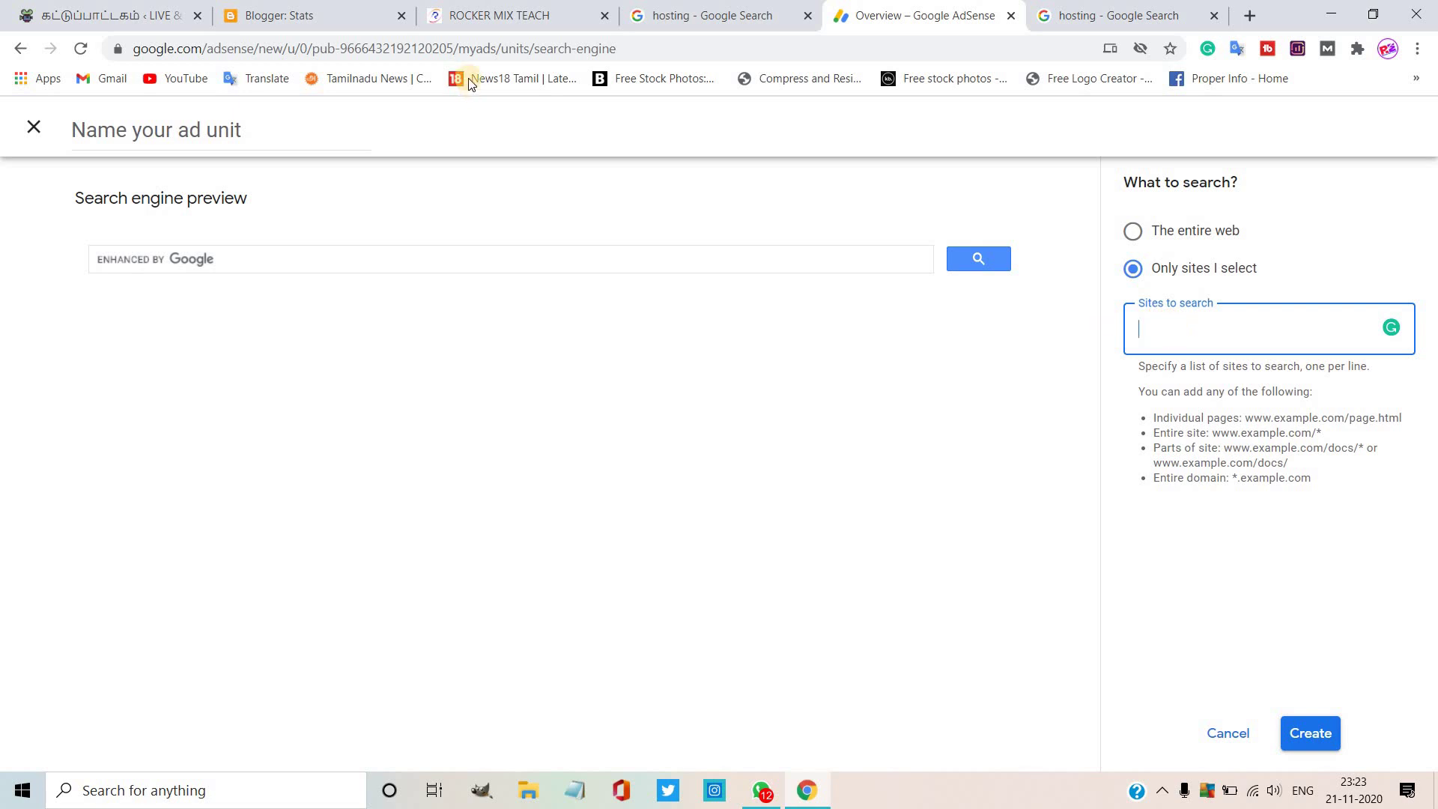
click(498, 15)
click(271, 42)
key(ctrl+c)
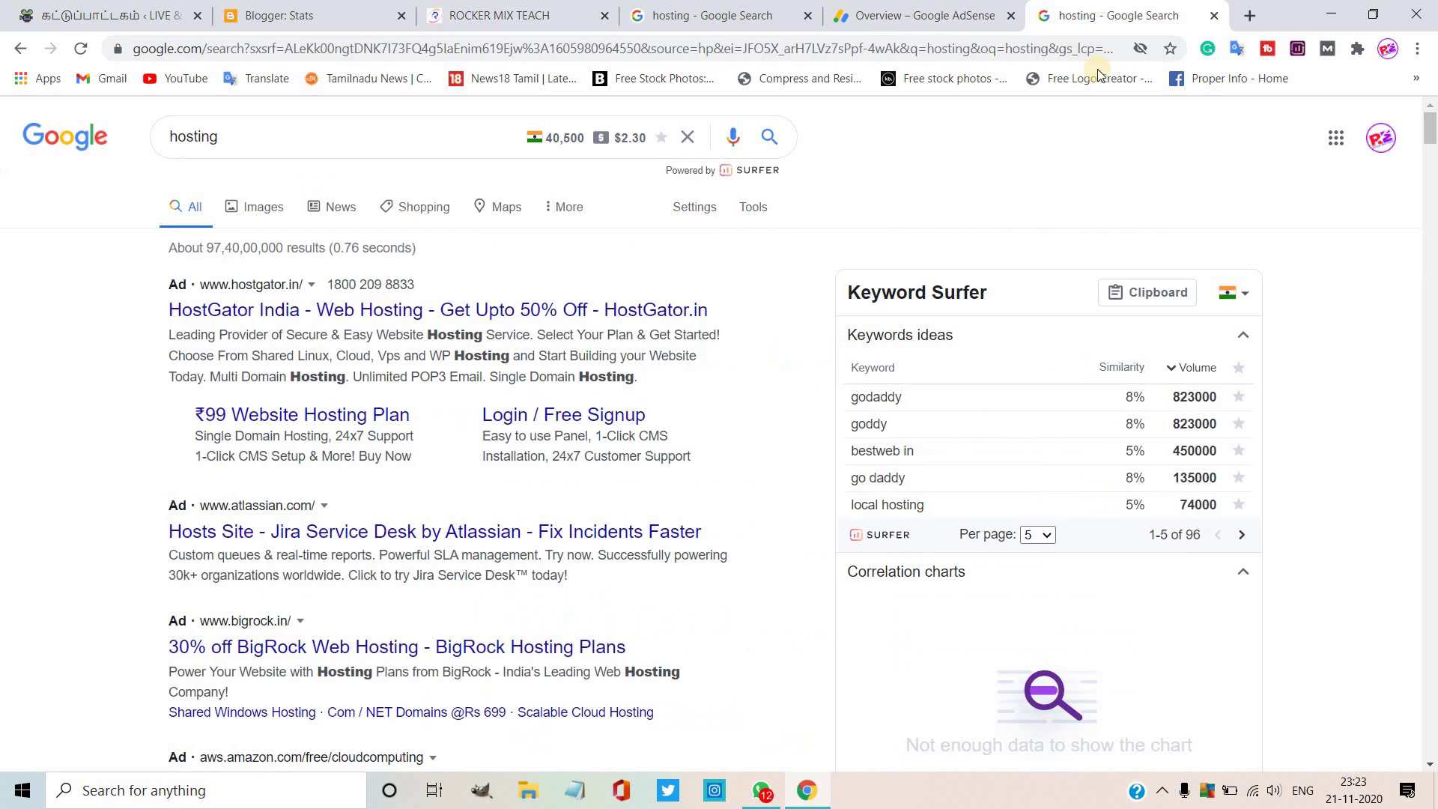
click(1097, 11)
click(936, 5)
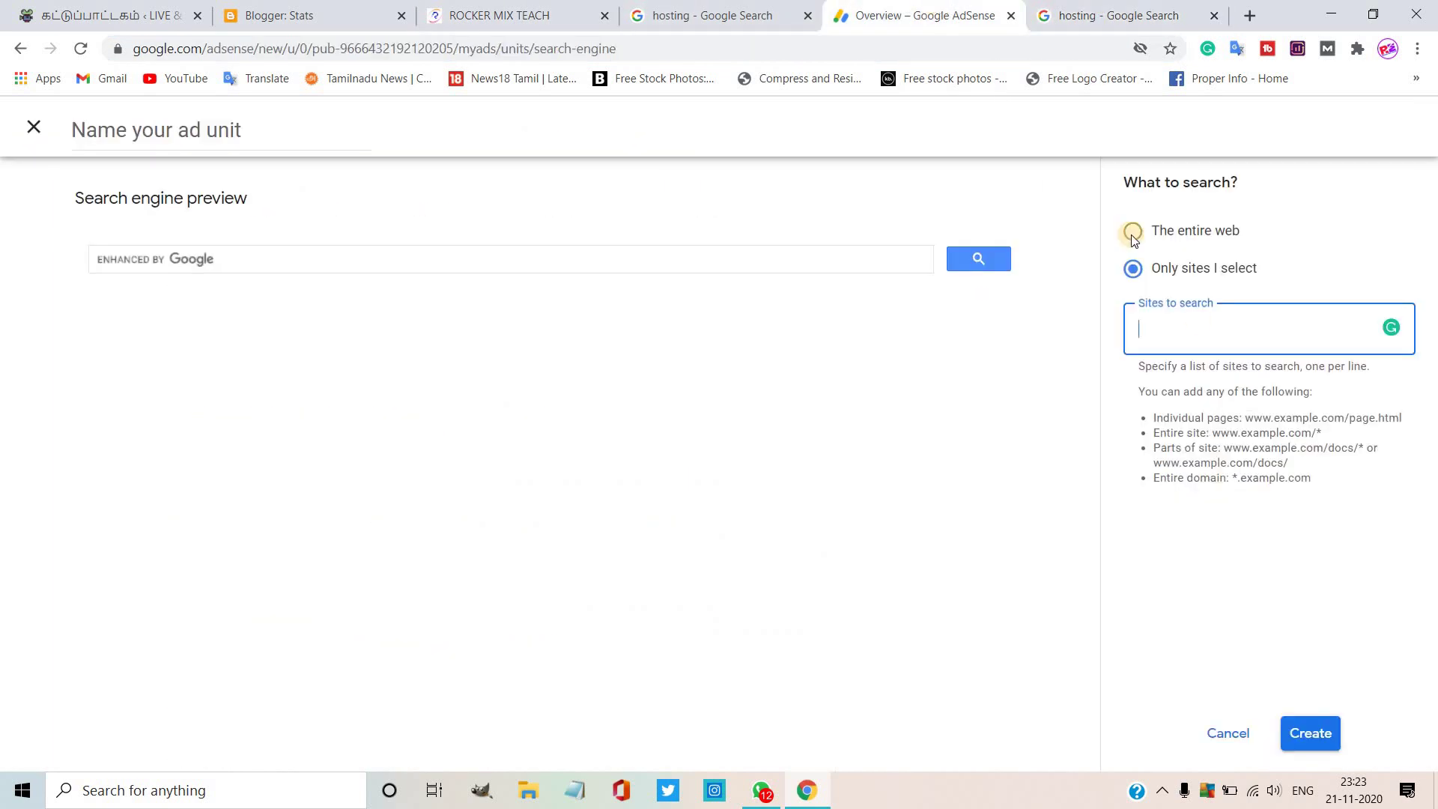
key(ctrl+v)
Step: Name the search engine ad unit "demo" and create it
click(1325, 736)
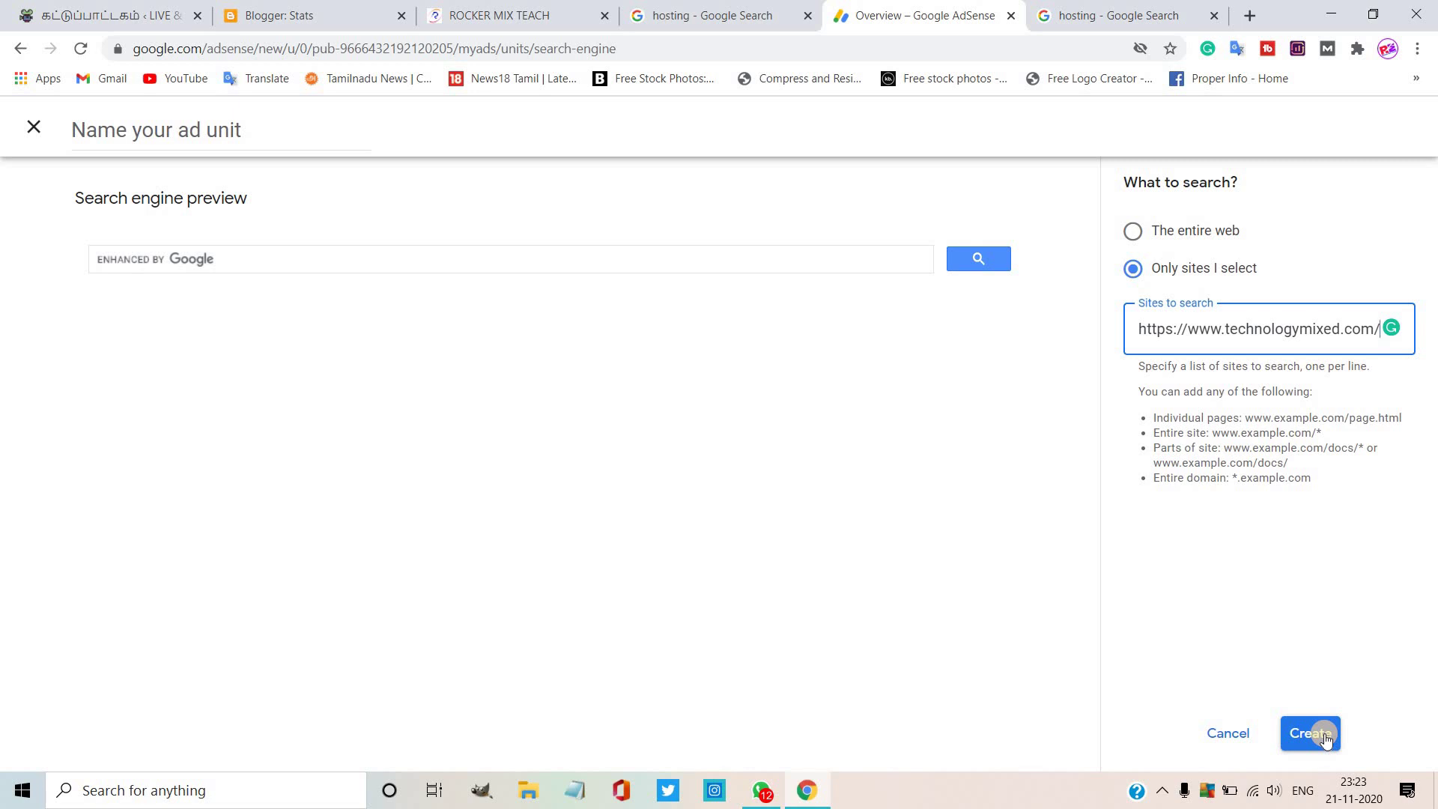
click(1324, 736)
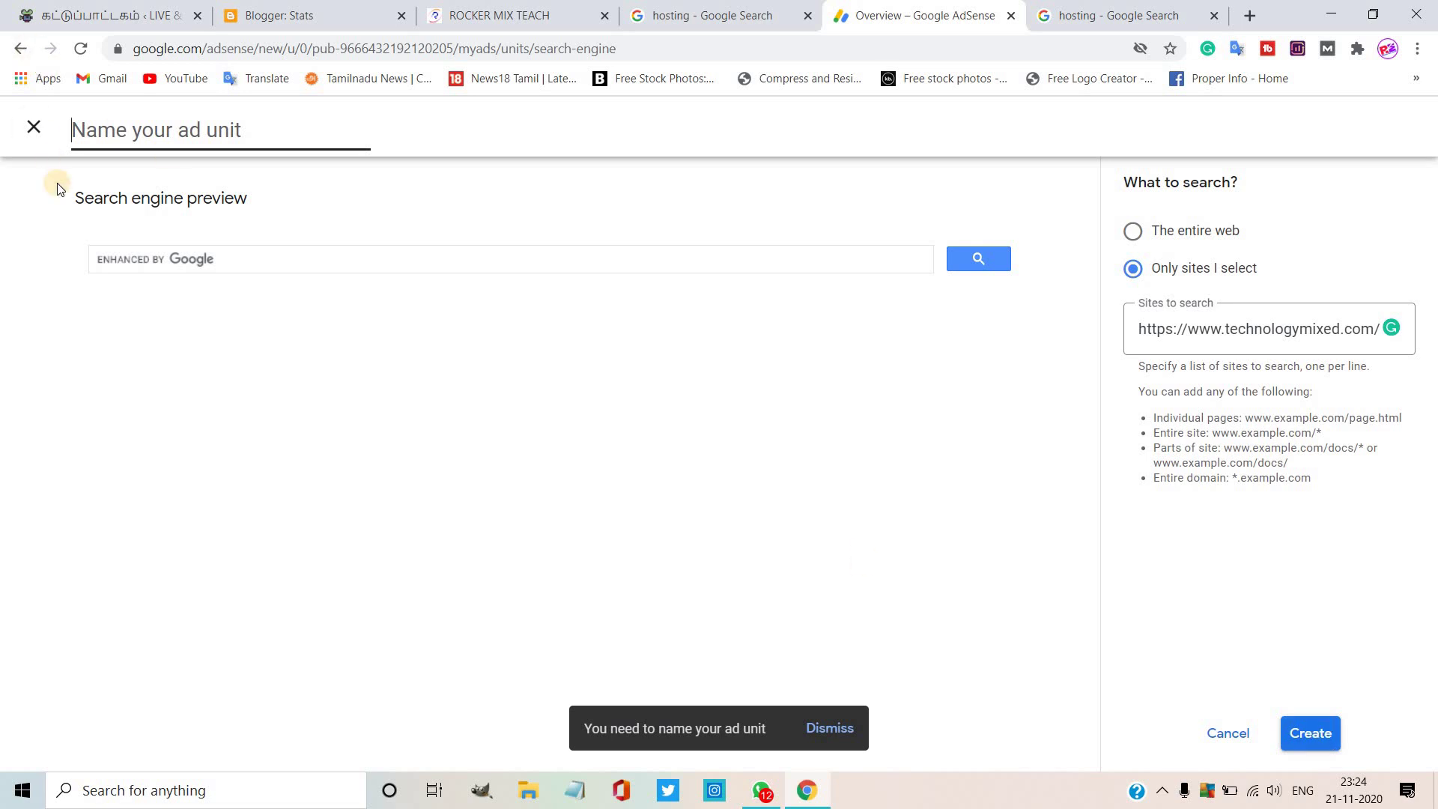
text(demo)
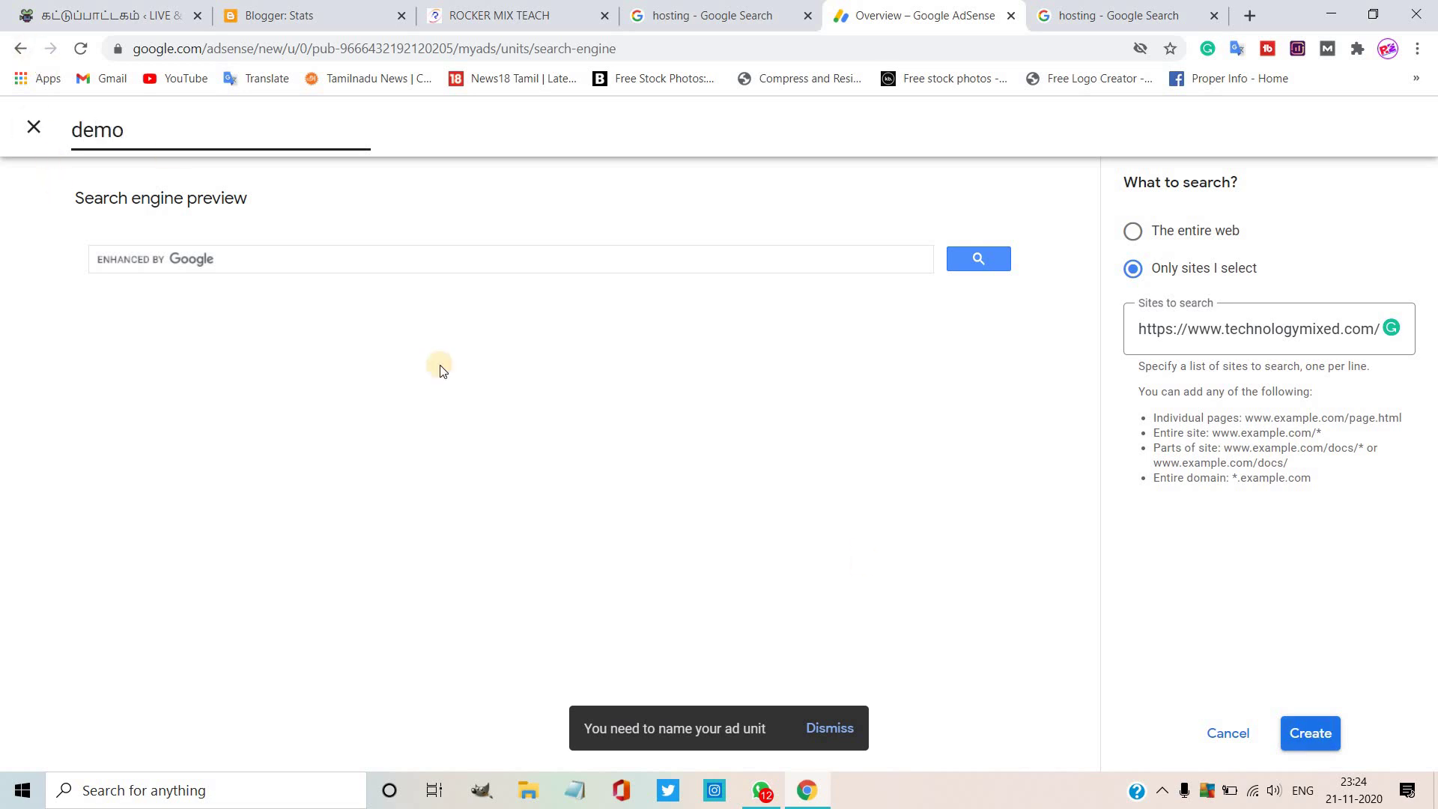
click(1301, 732)
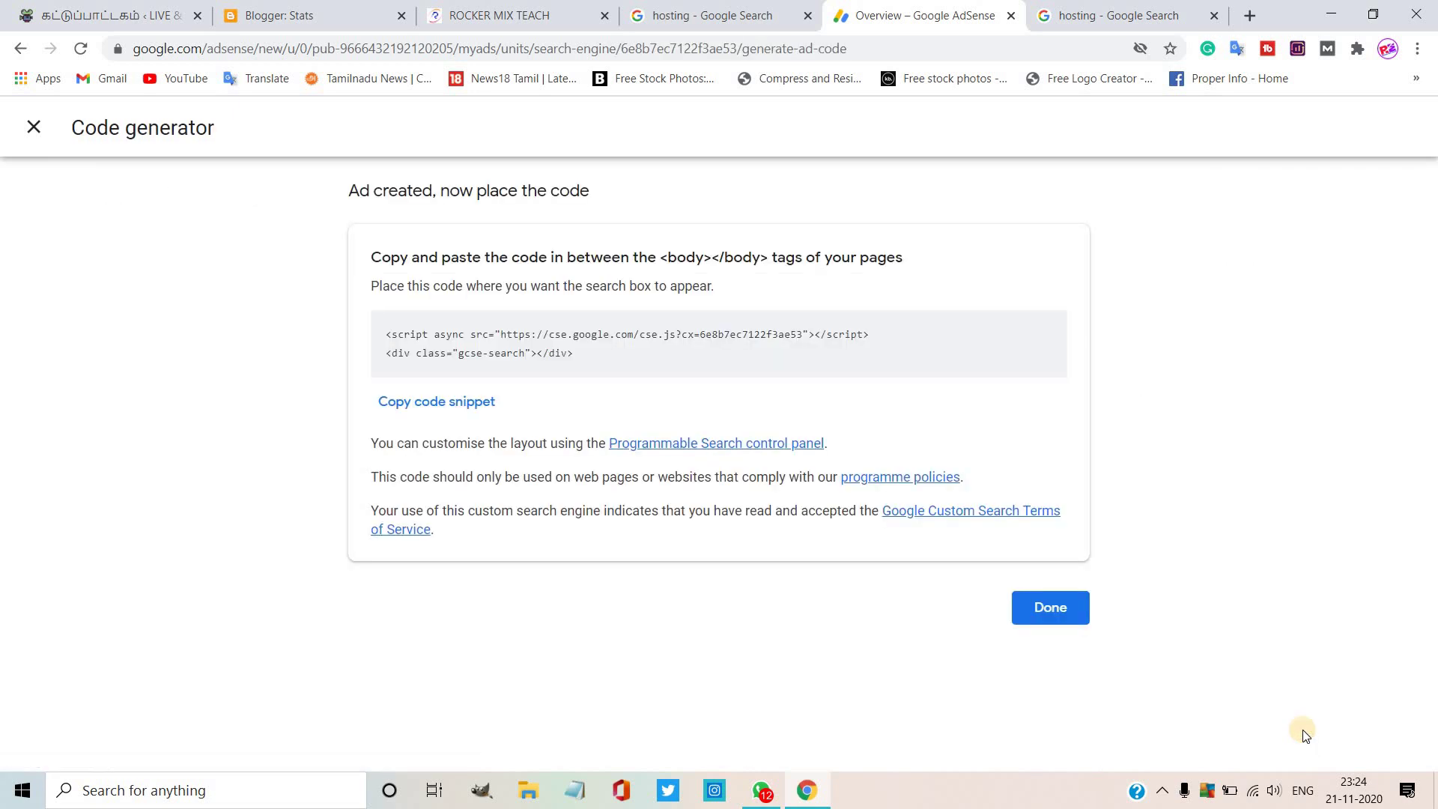
Step: Preview the Two page, Full width, Results only and Compact layouts for the demo engine in the Programmable Search control panel without saving
click(674, 443)
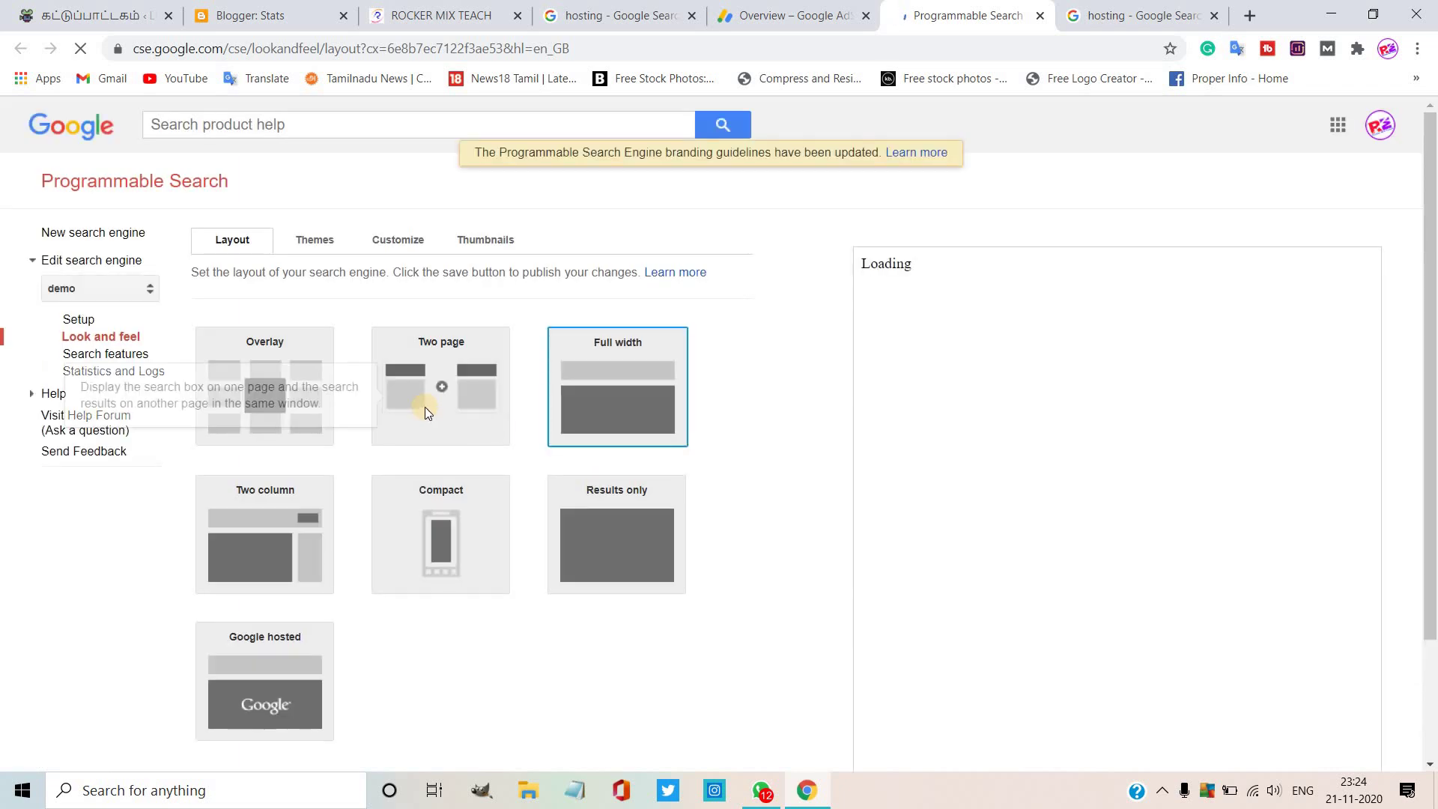
click(424, 407)
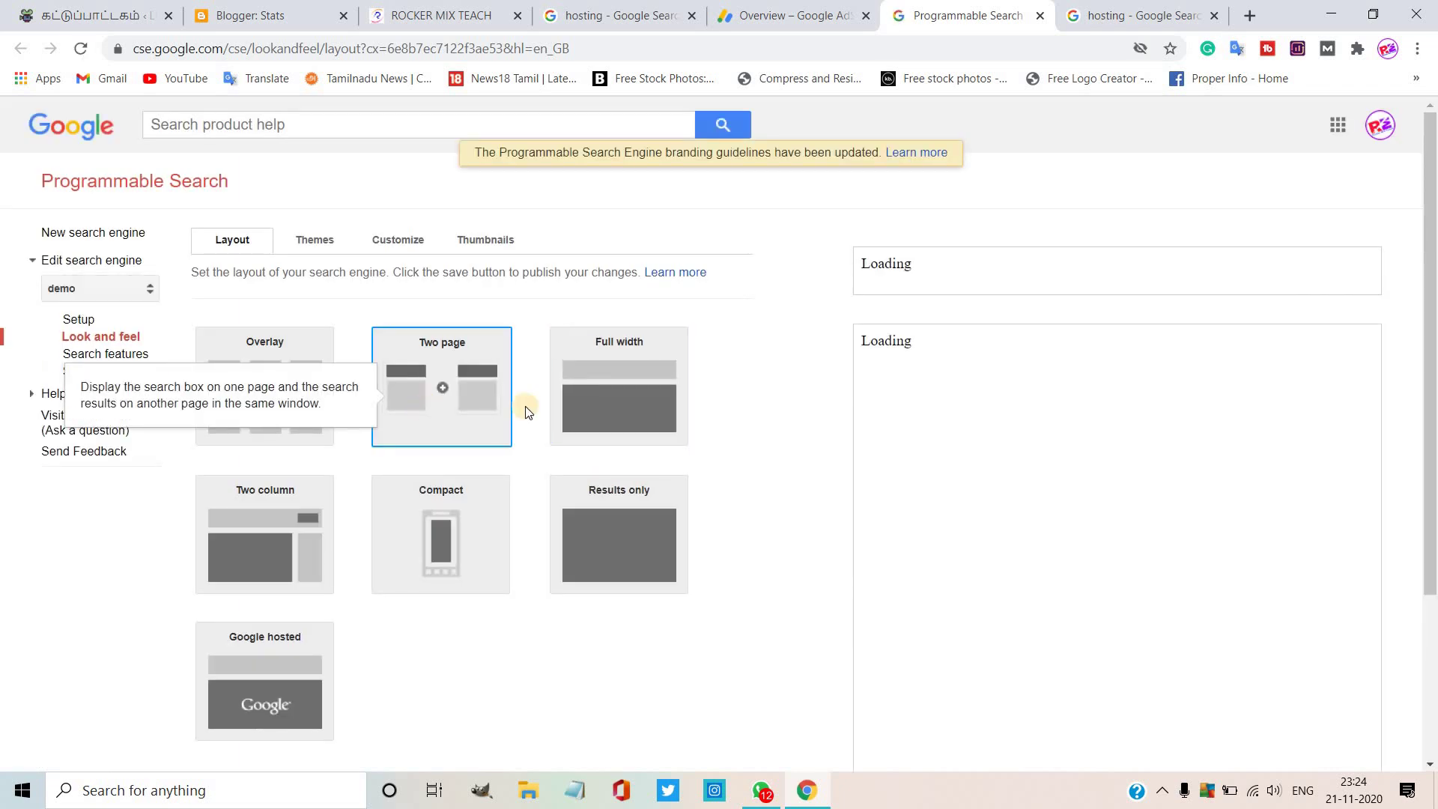
click(609, 402)
click(635, 550)
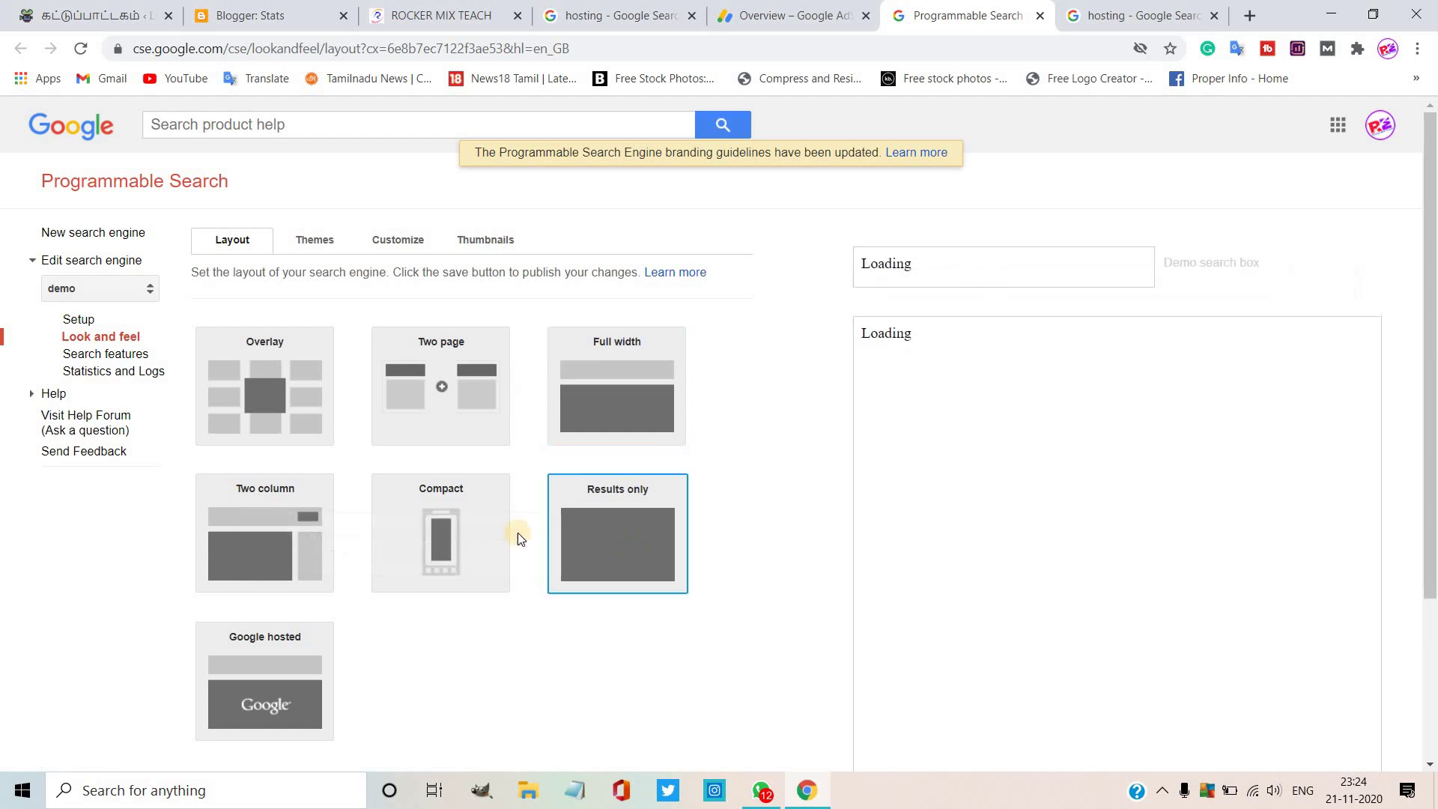
click(487, 532)
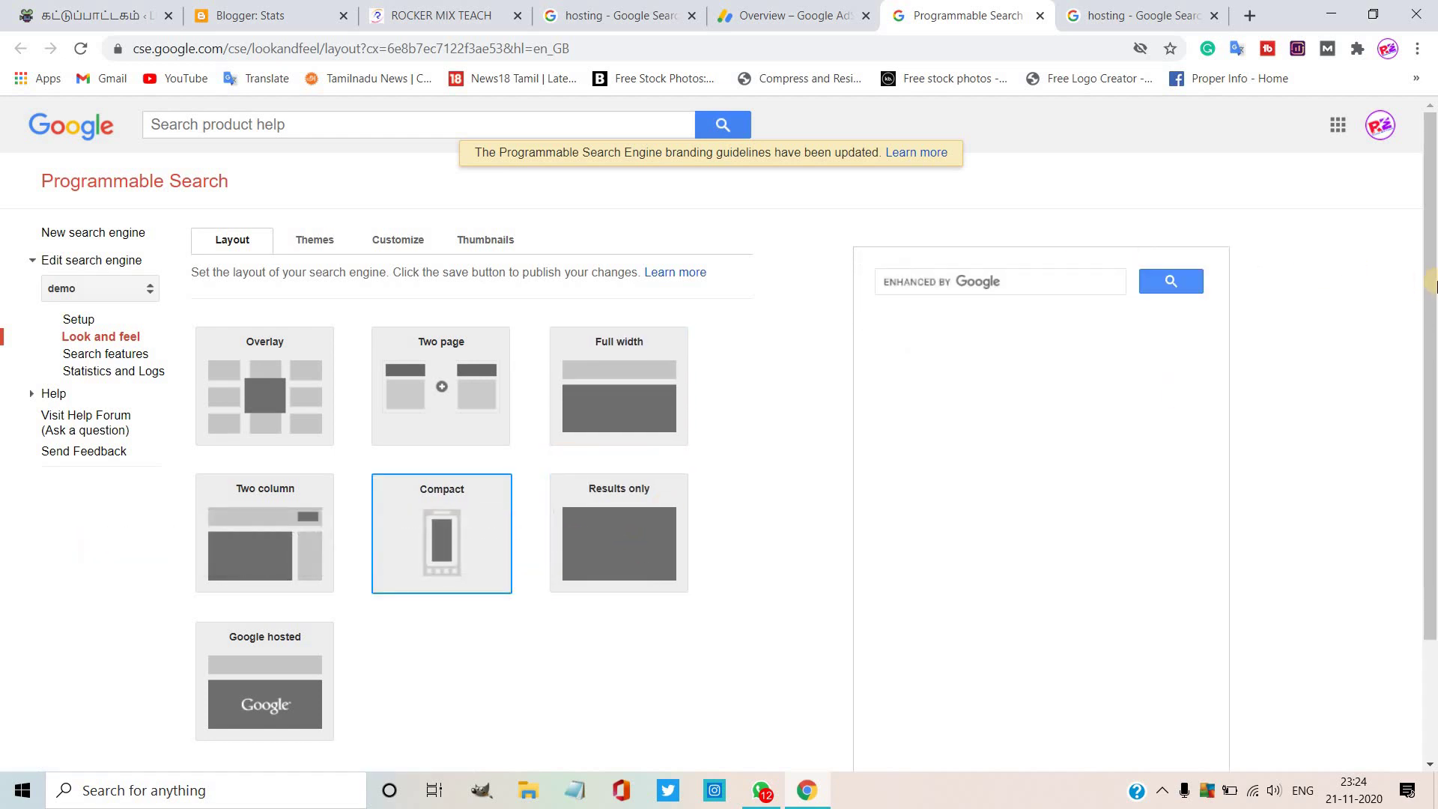
scroll(737, 688, down, 3)
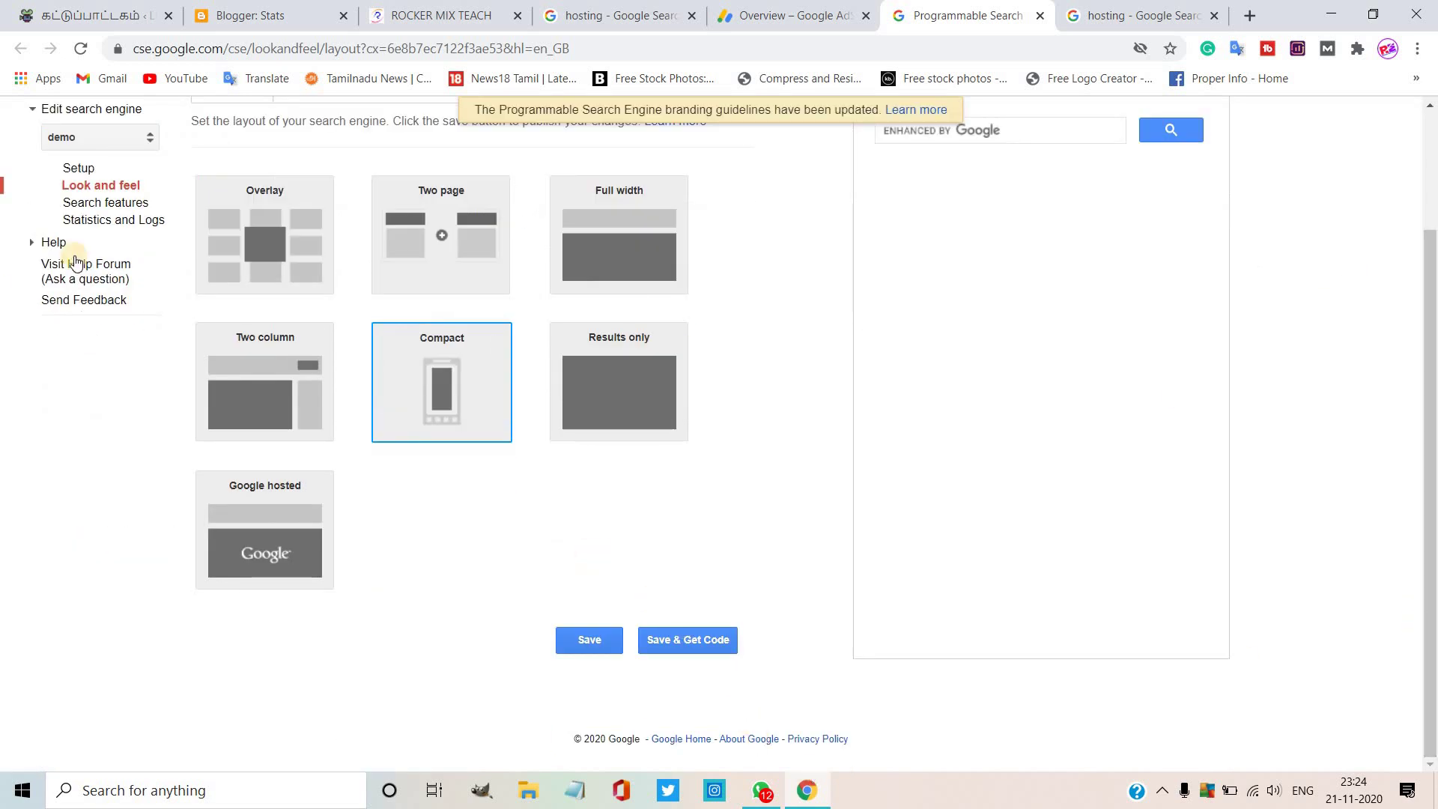
click(1043, 14)
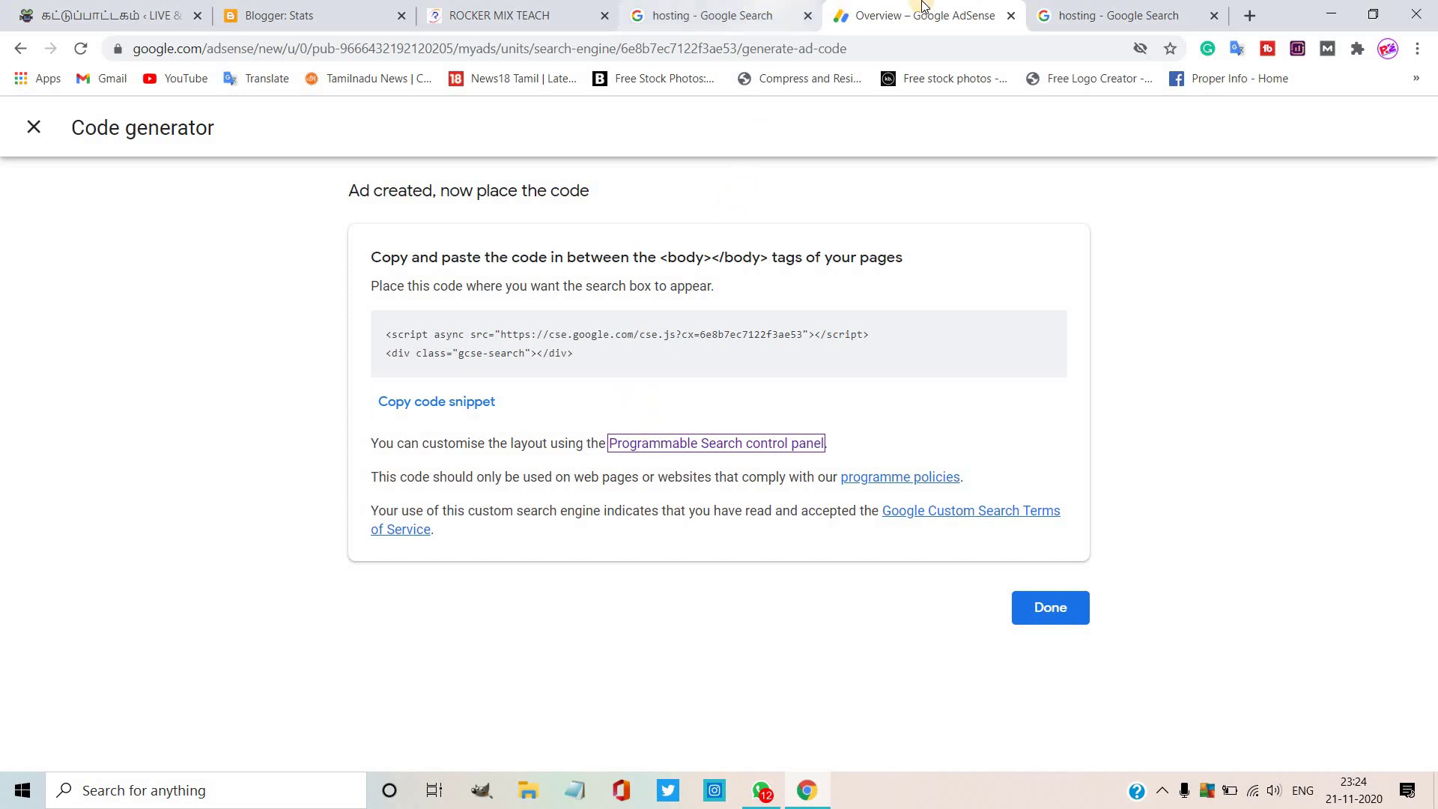
Step: Filter the existing ad units to search engines and view the embed code of the "search ads" unit
click(31, 127)
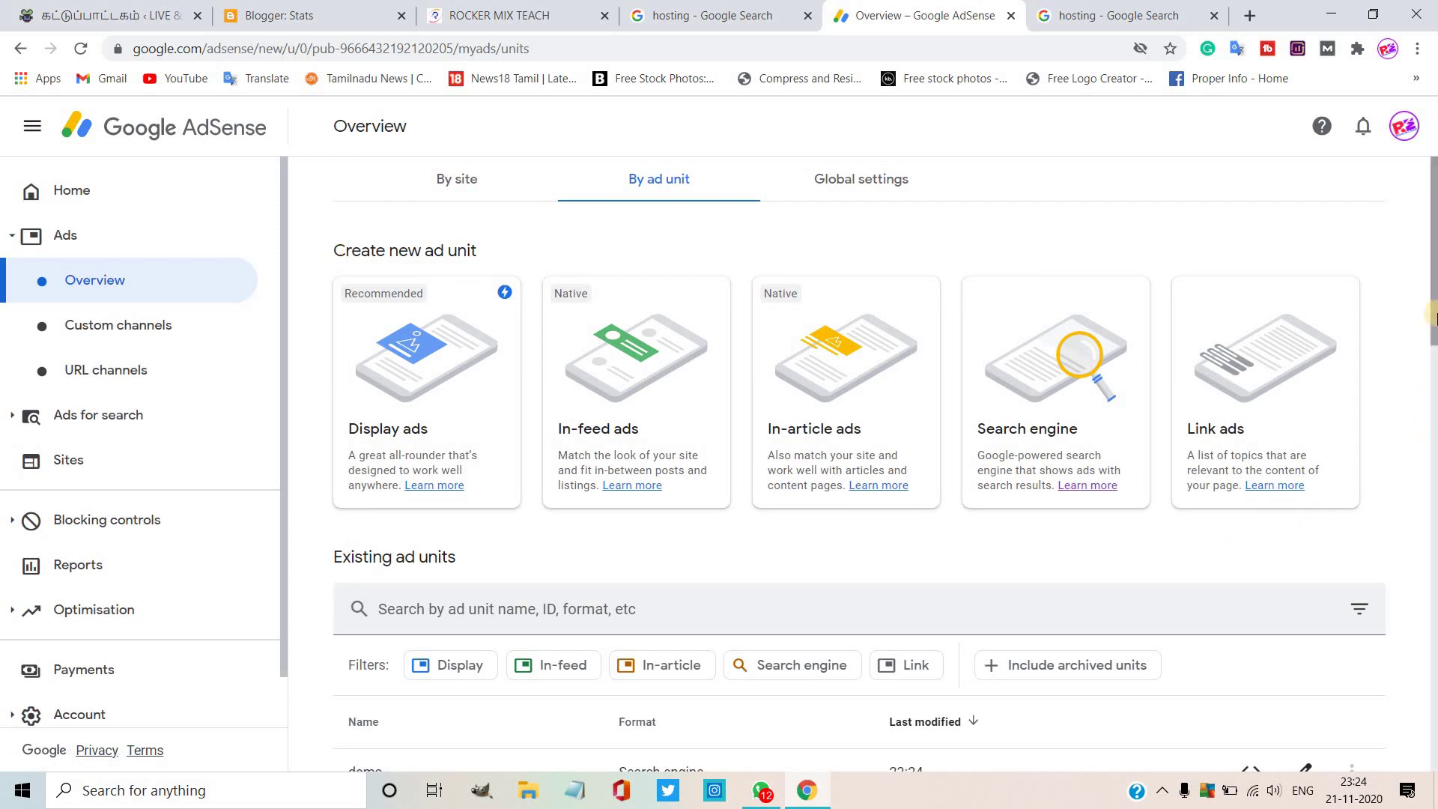
scroll(1432, 330, down, 3)
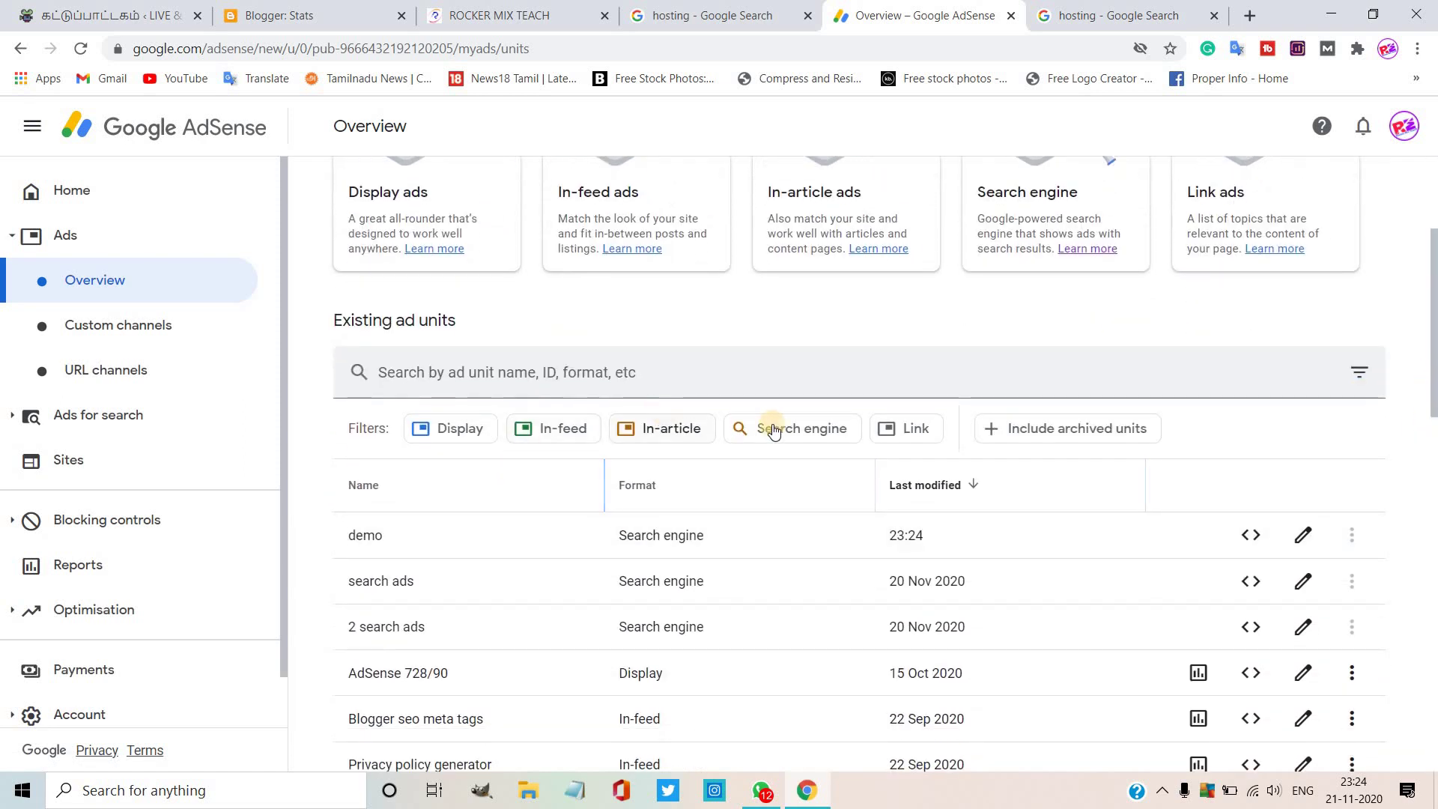
click(781, 429)
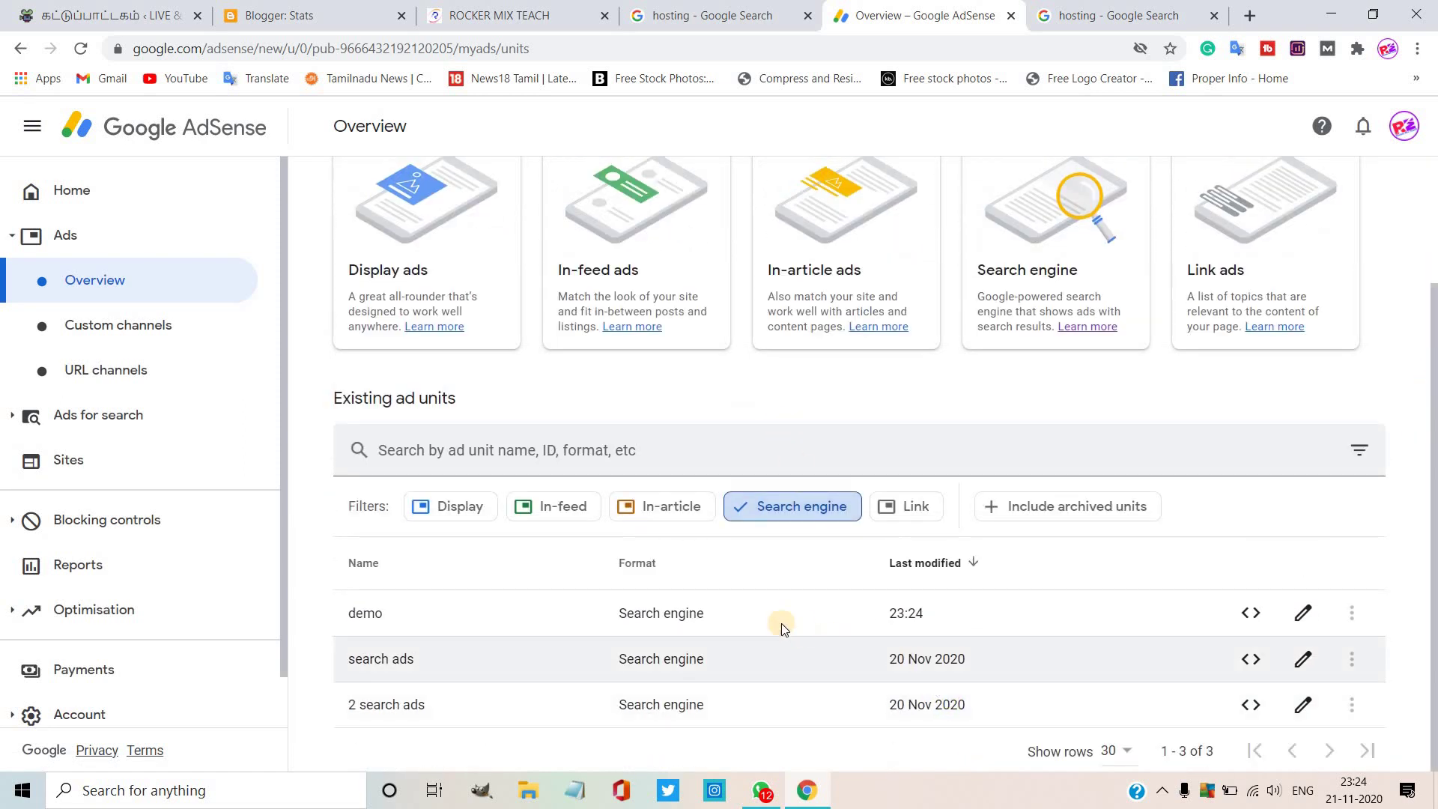
click(1250, 659)
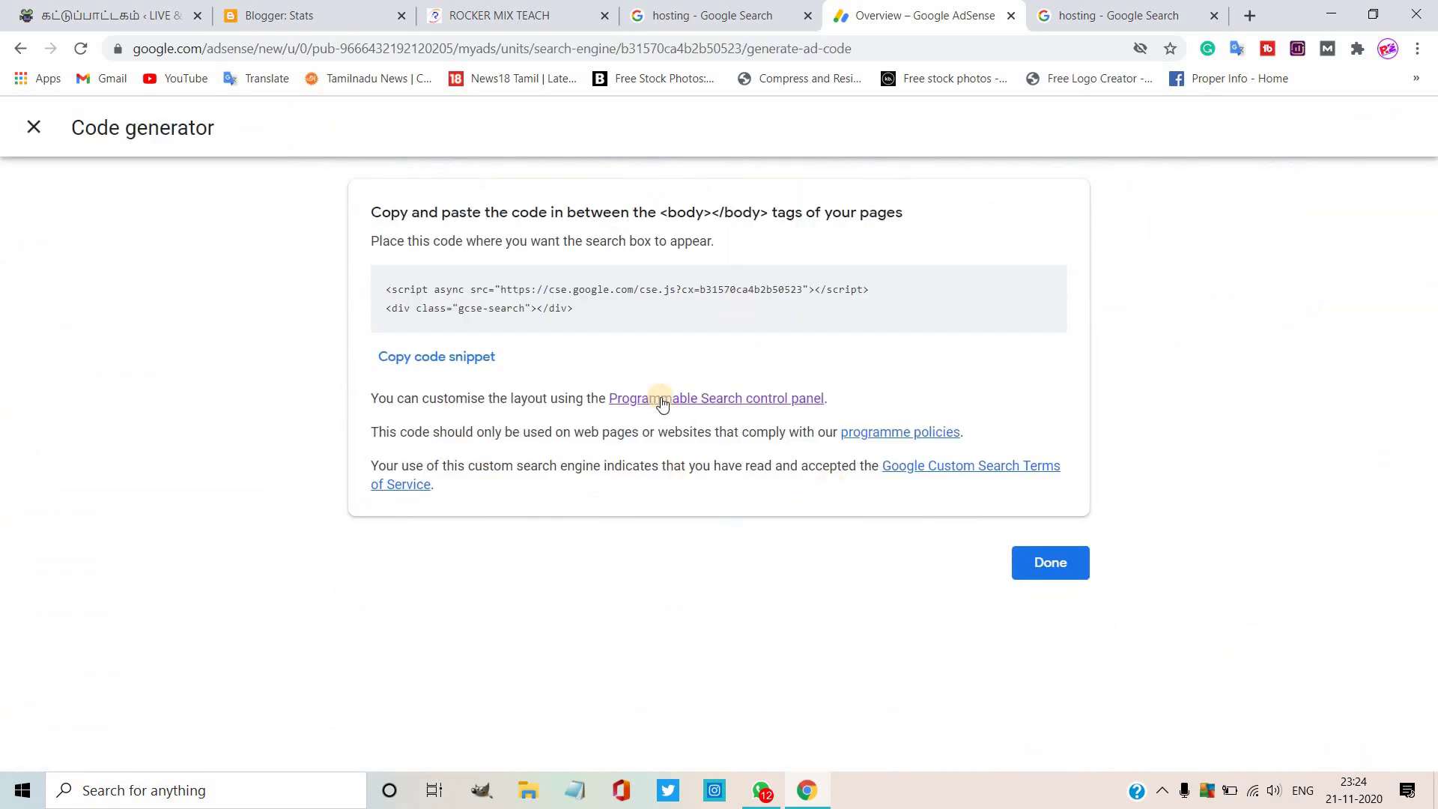
click(34, 128)
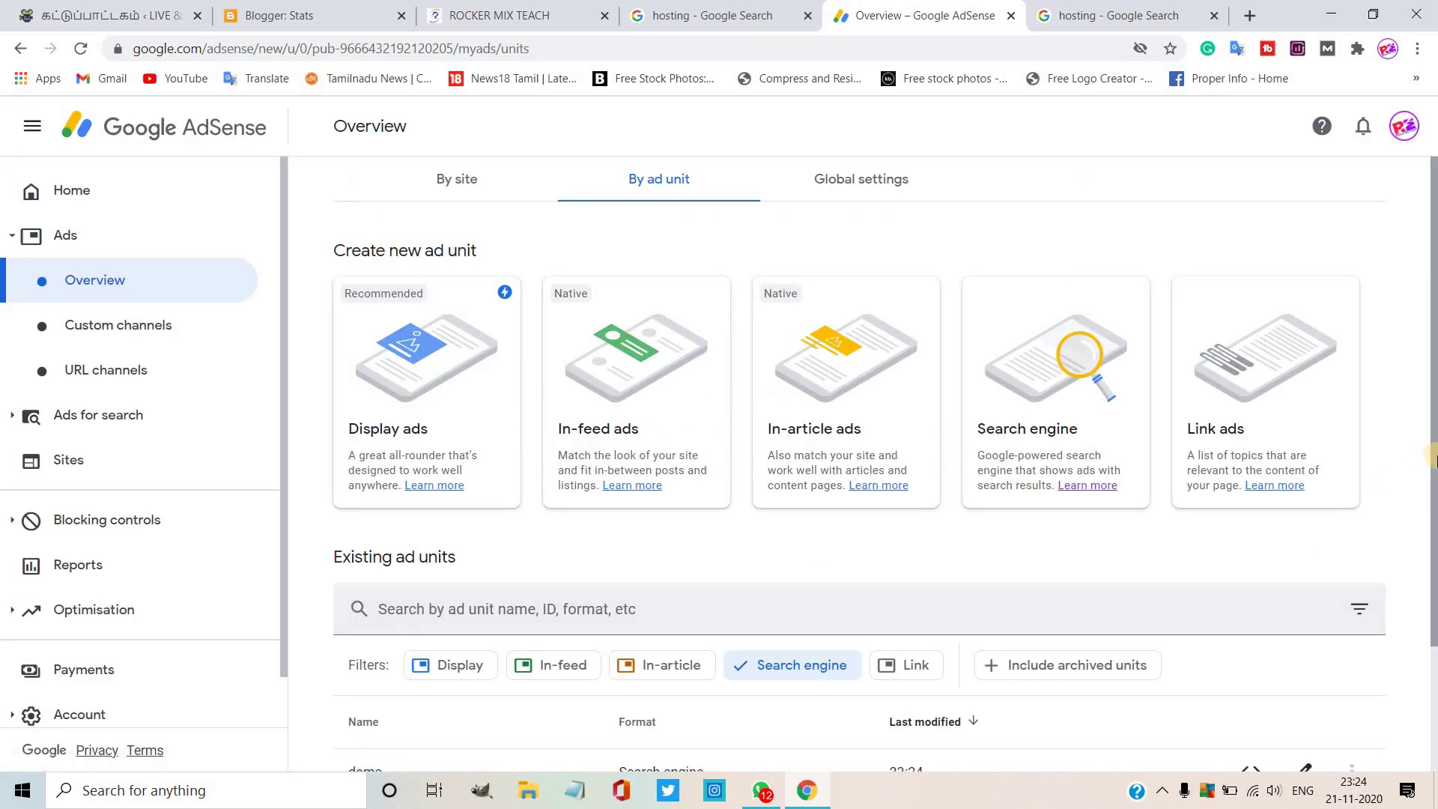
scroll(1422, 626, down, 2)
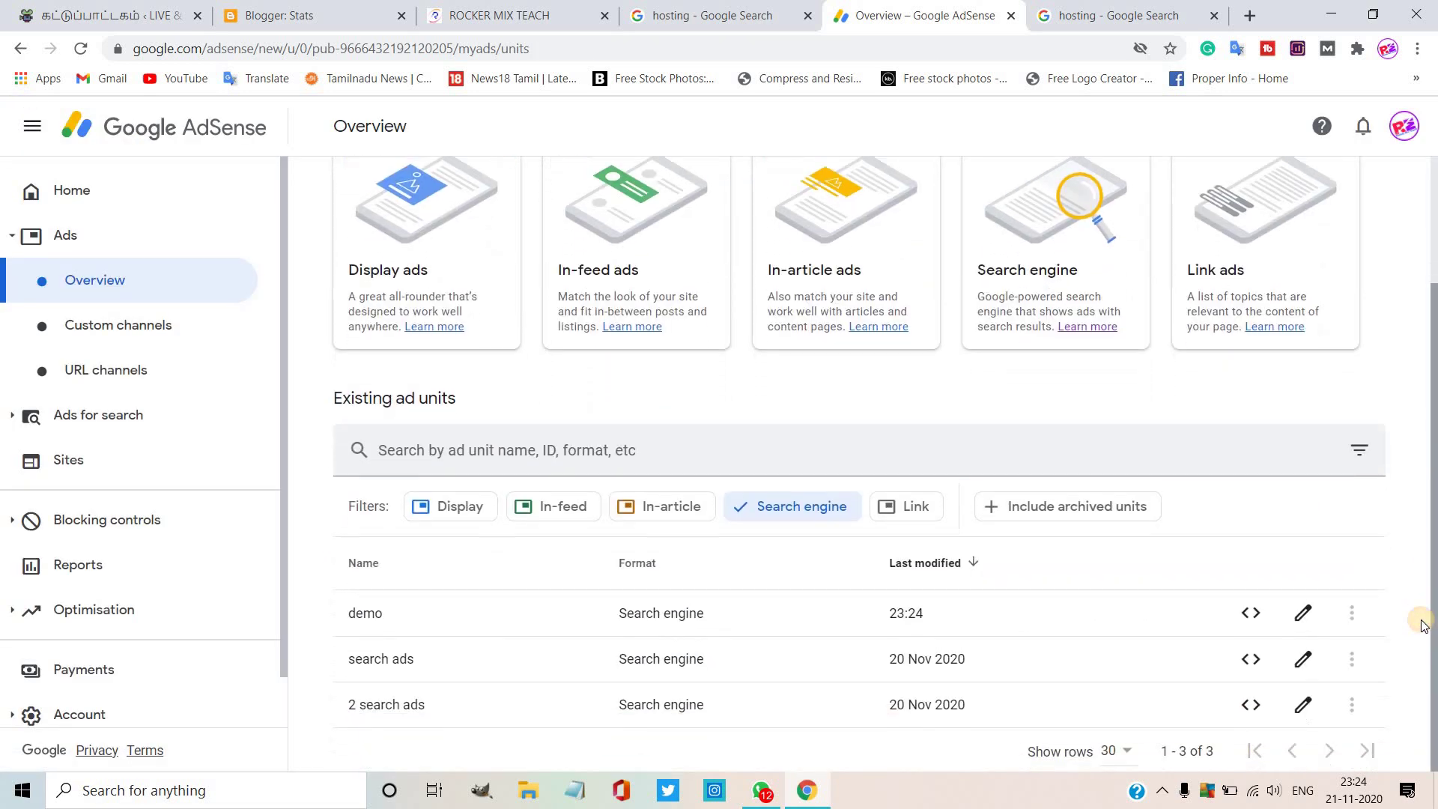
Step: Open the "search ads" unit in the Programmable Search editor and review its basic settings and sites to search
click(1305, 658)
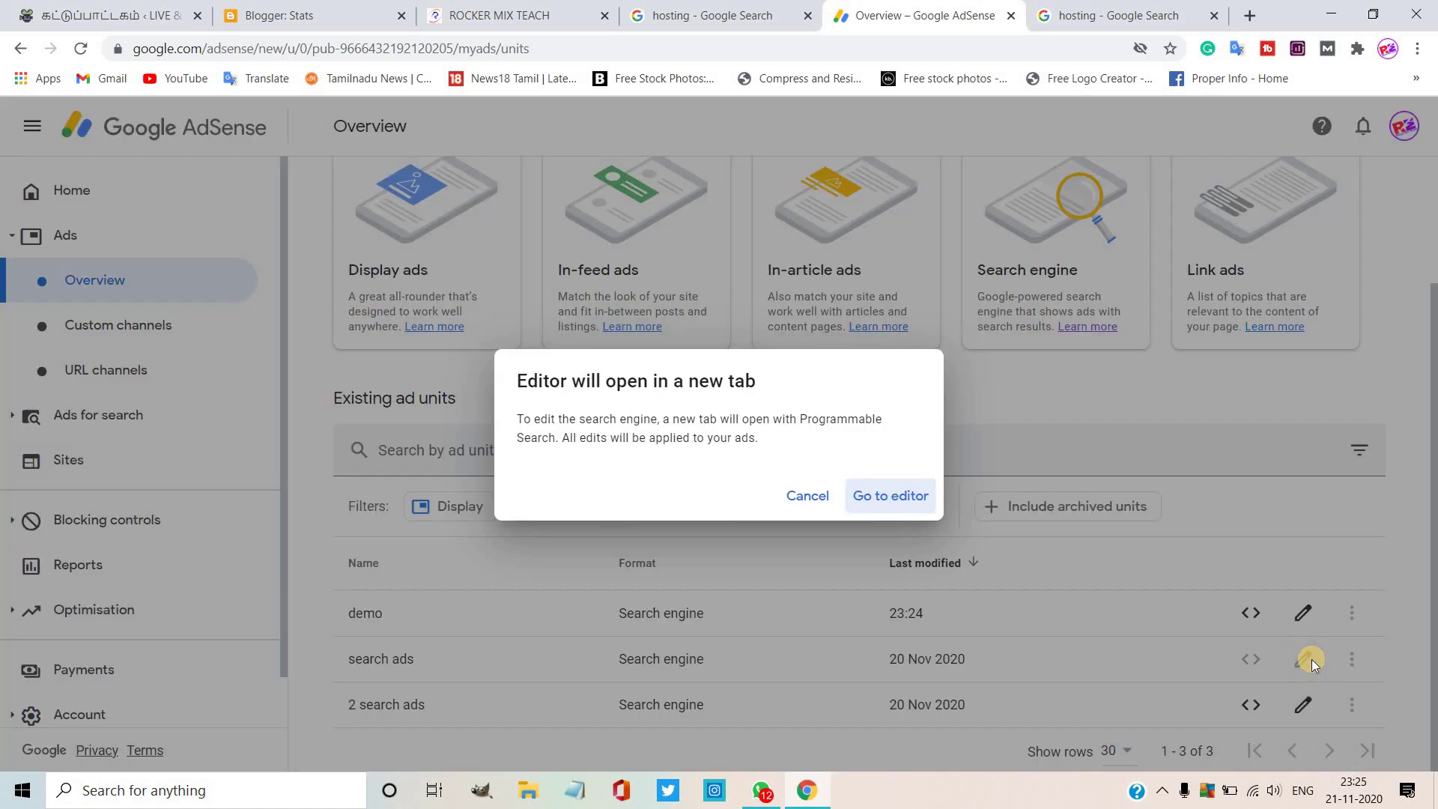
click(860, 497)
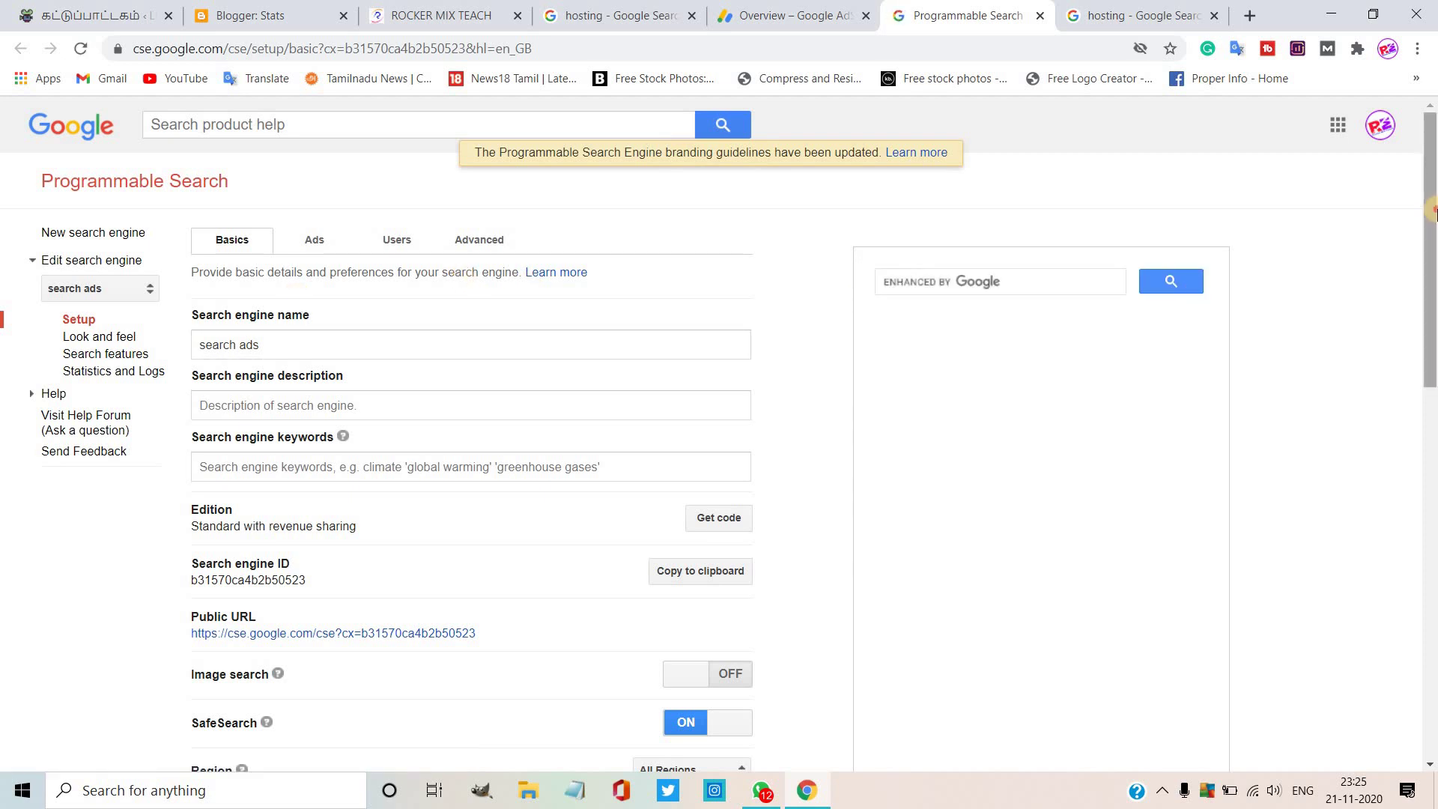
drag(1431, 259, 1432, 406)
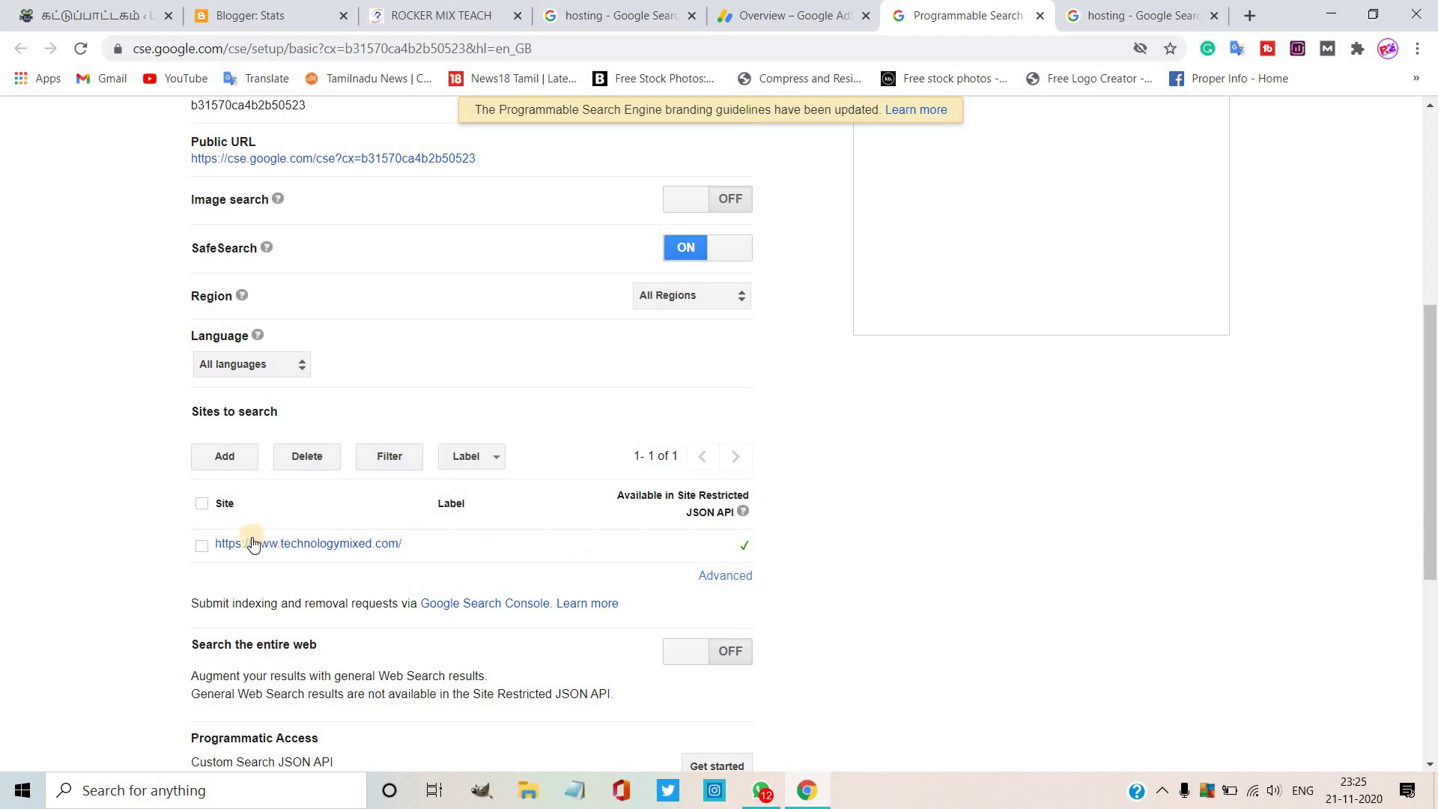
click(205, 545)
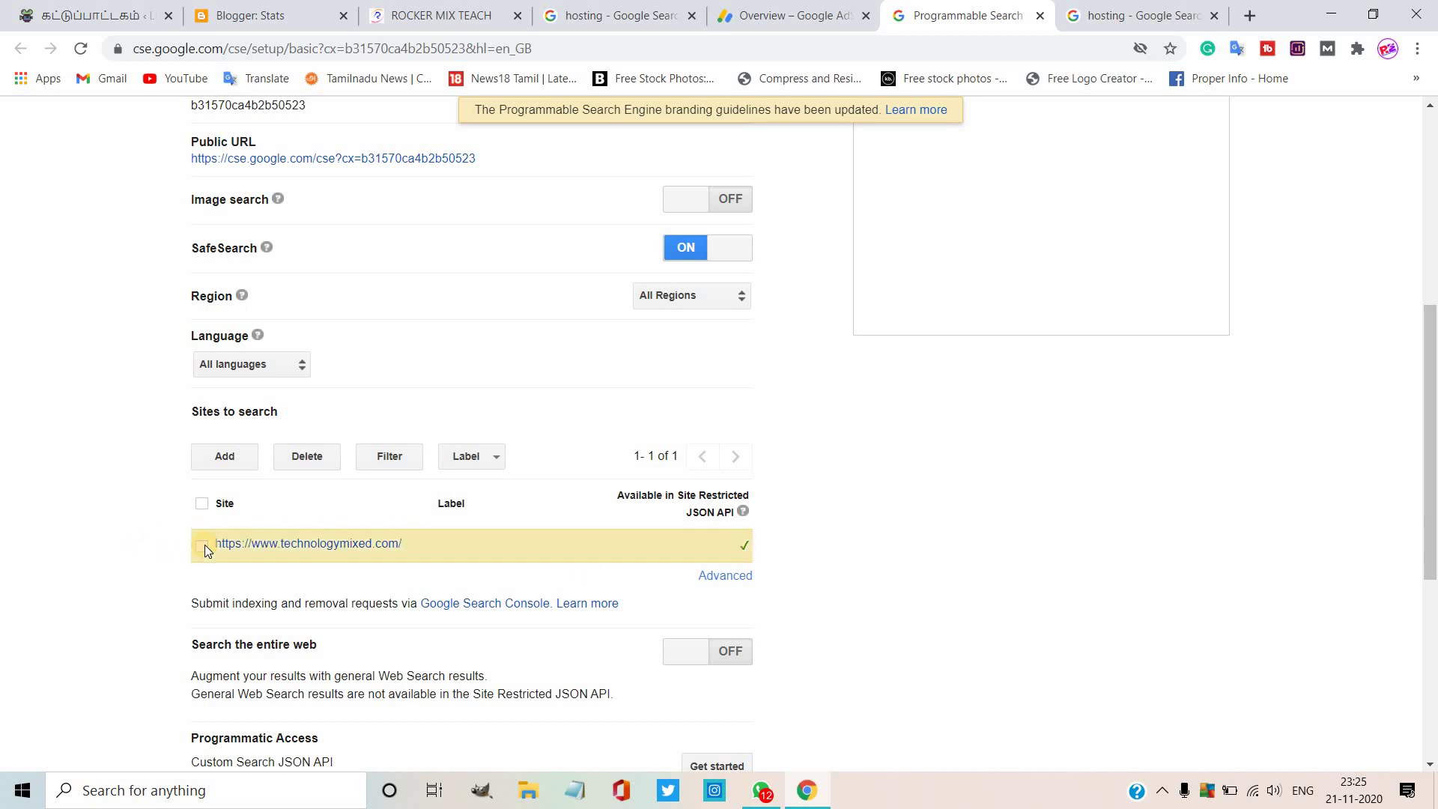
drag(1431, 447, 1425, 316)
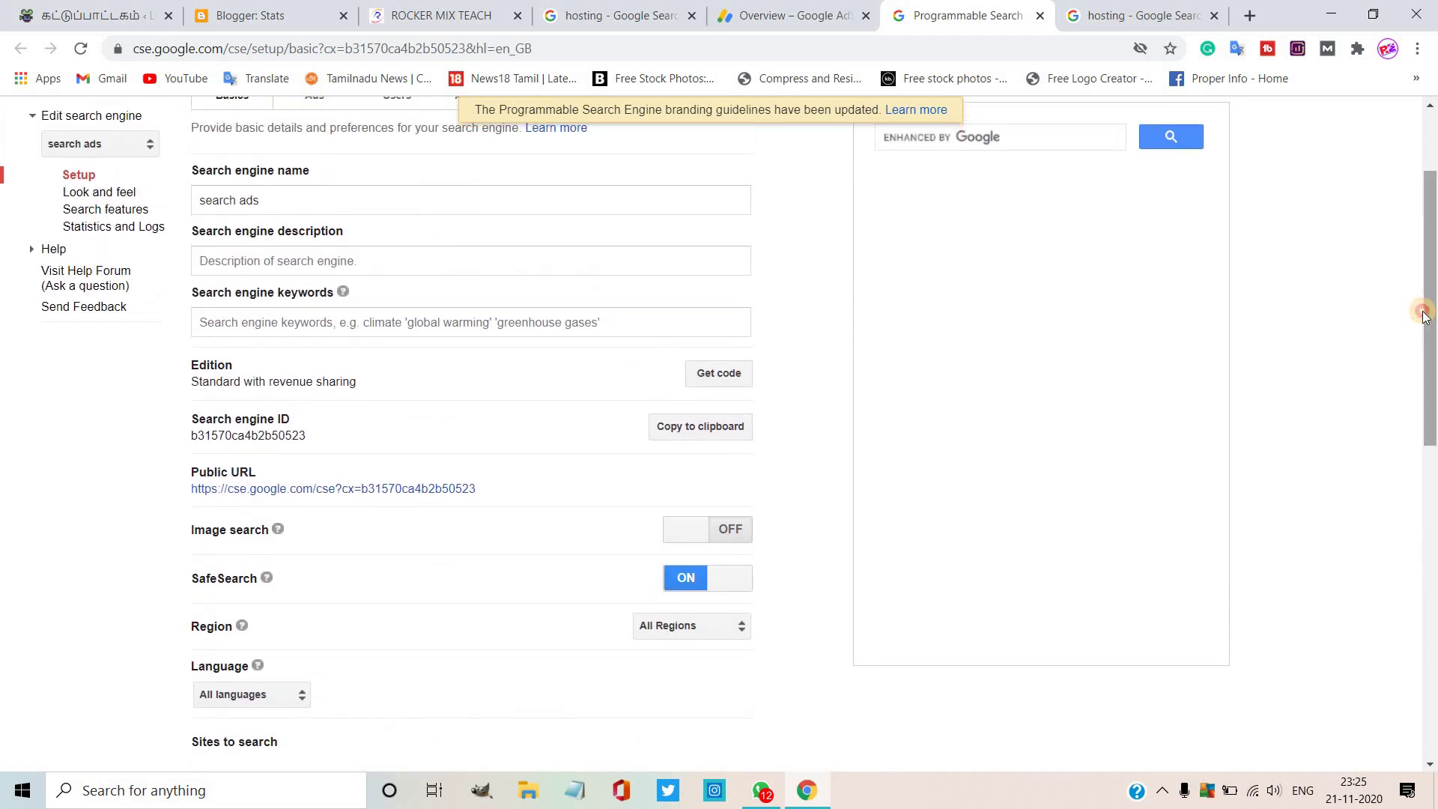
Step: Review the Google "hosting" results, the AdSense ad unit list and the search box results in the blog's sidebar
click(597, 5)
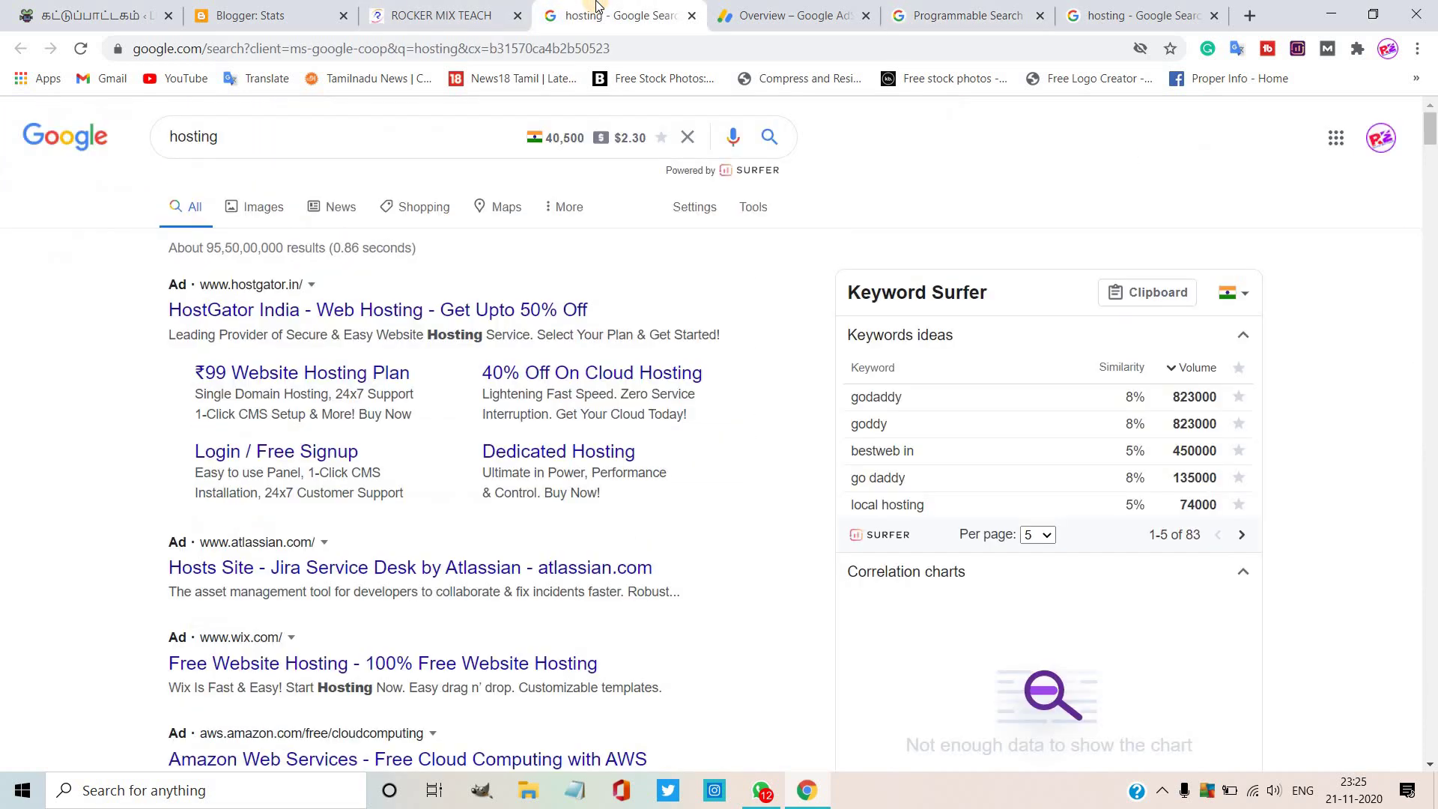
click(787, 15)
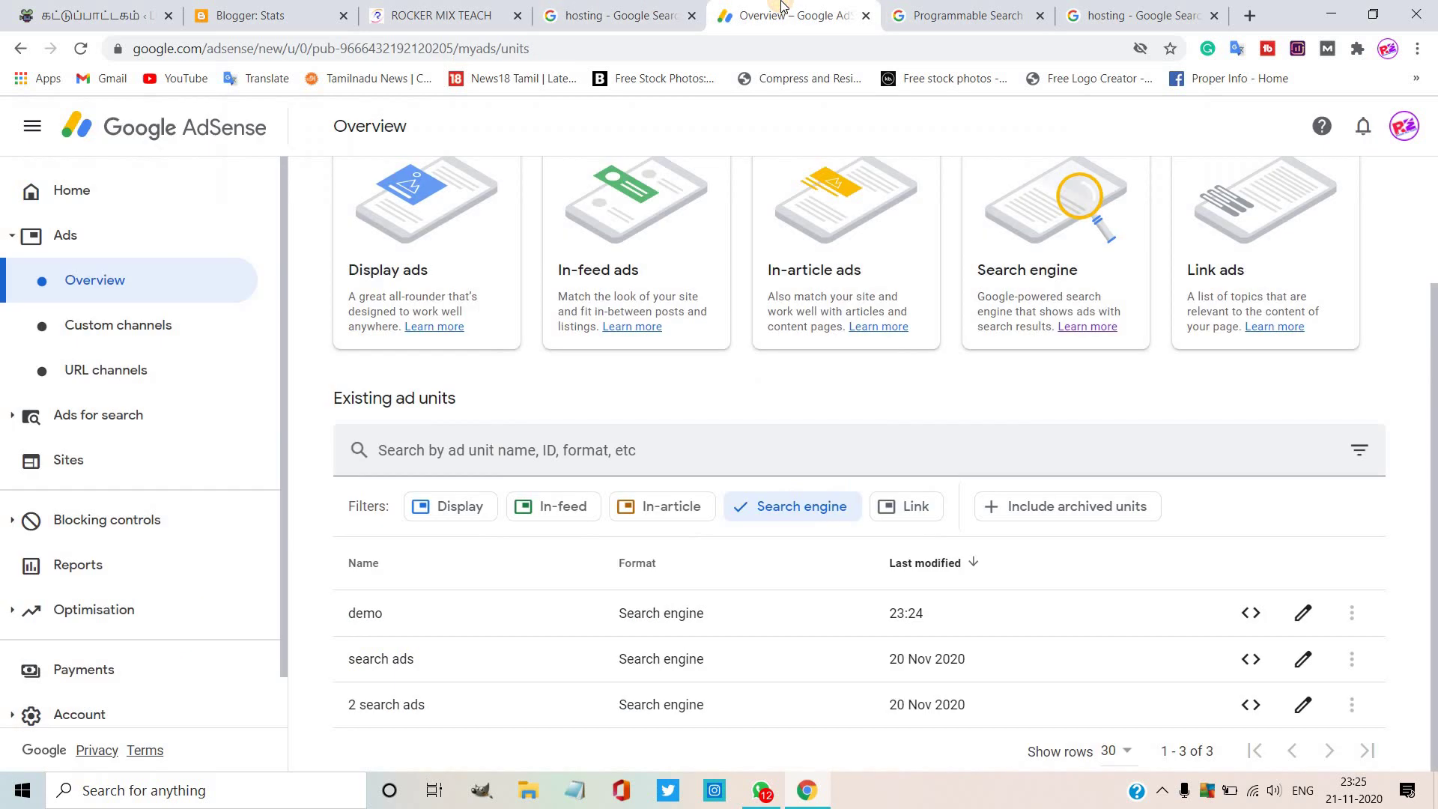
click(397, 8)
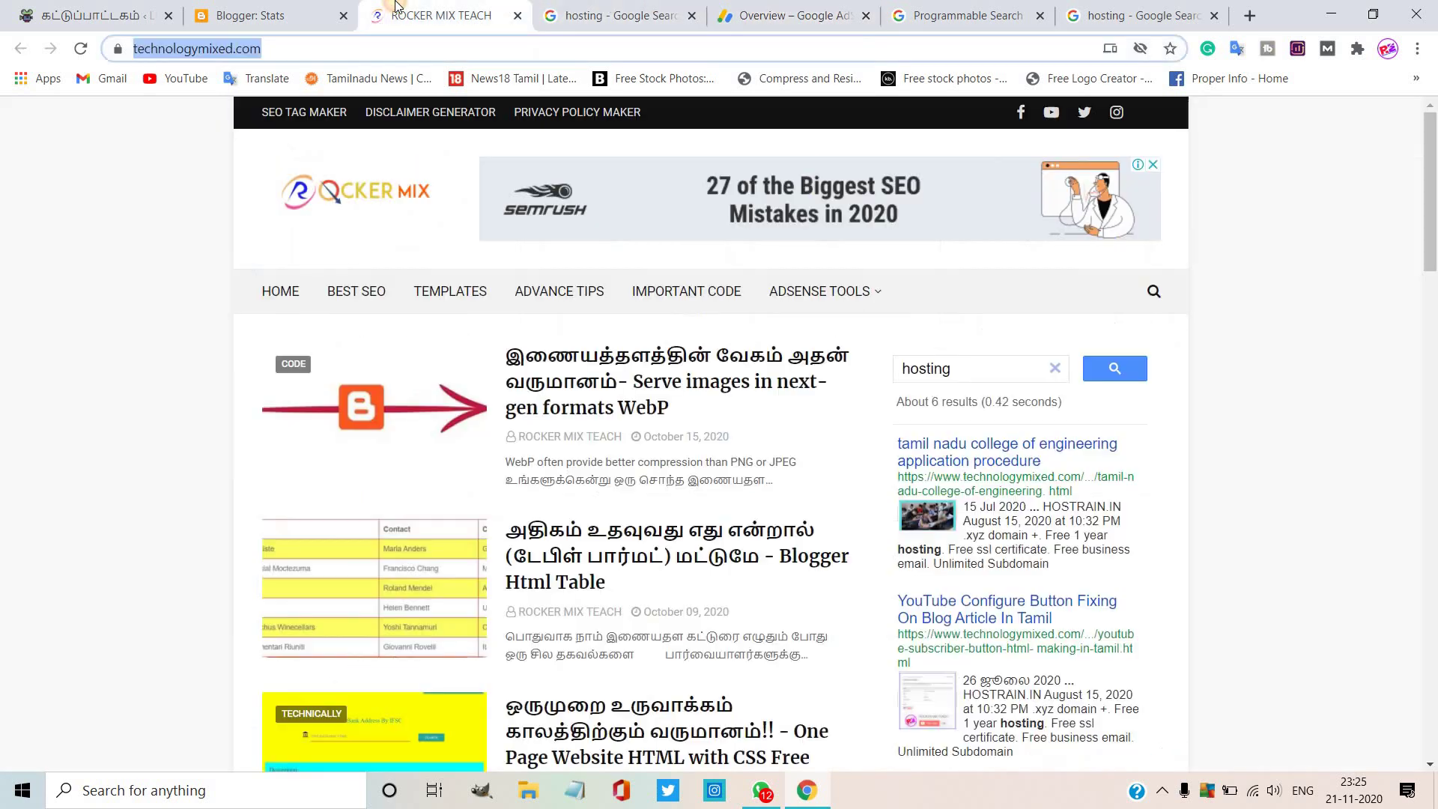
click(168, 274)
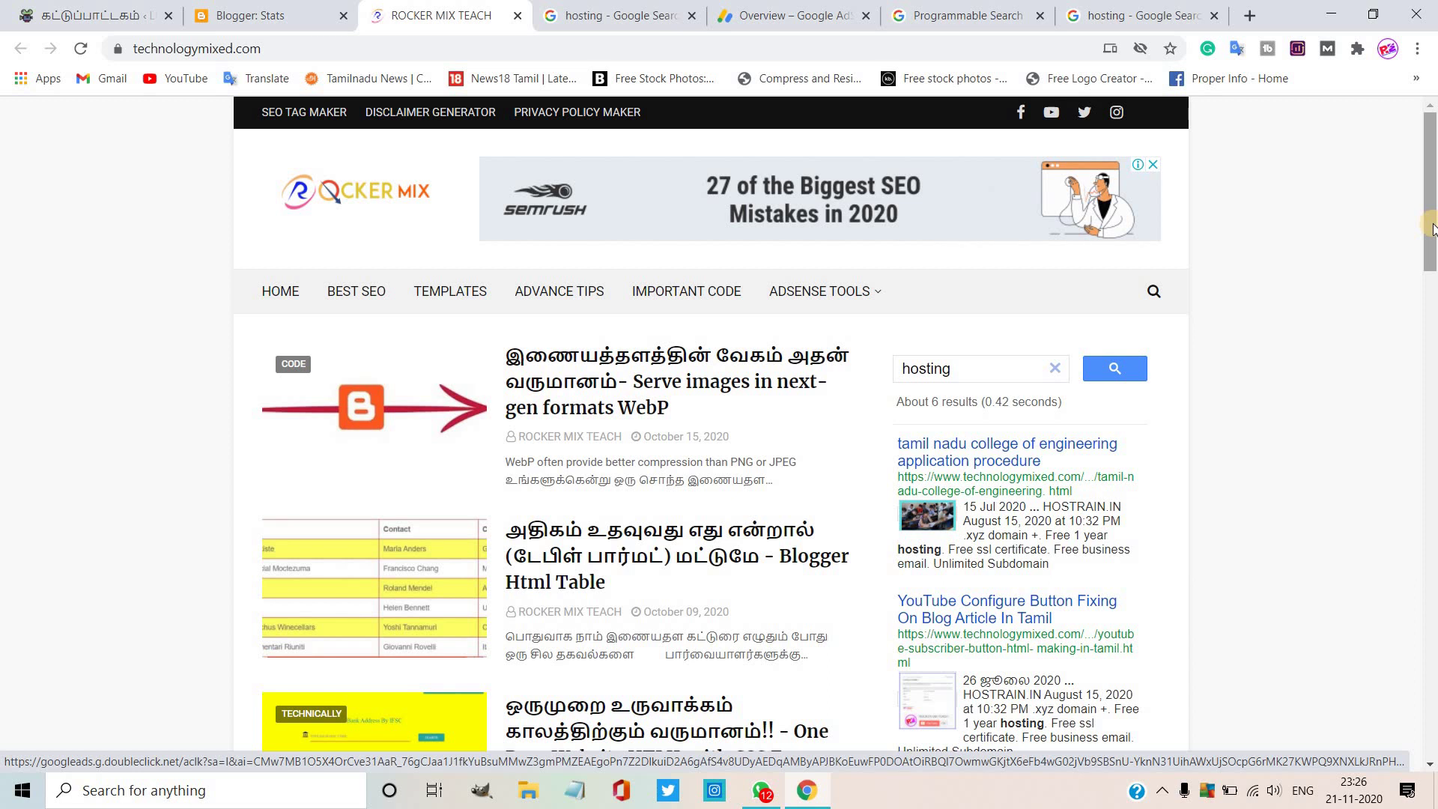
mouse_move(1431, 229)
mouse_down()
mouse_move(1432, 322)
mouse_move(1420, 224)
mouse_up()
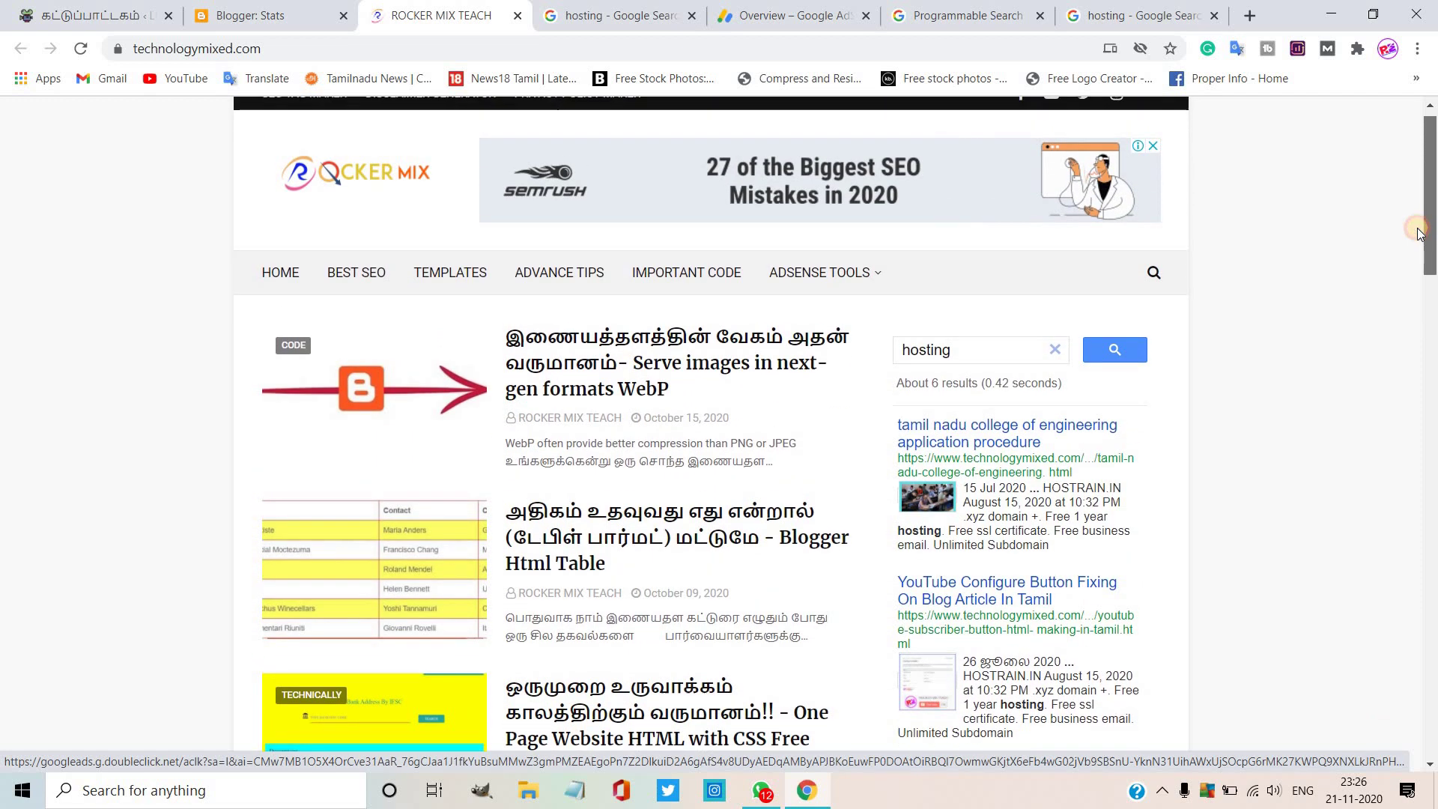